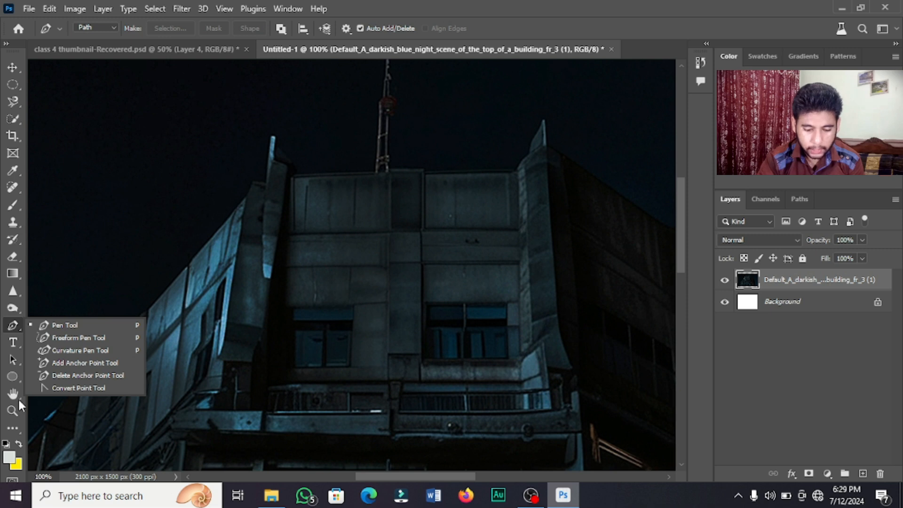
Zoom the rooftop to 200% and start a Pen path at the left roof corner.
click(12, 410)
click(271, 196)
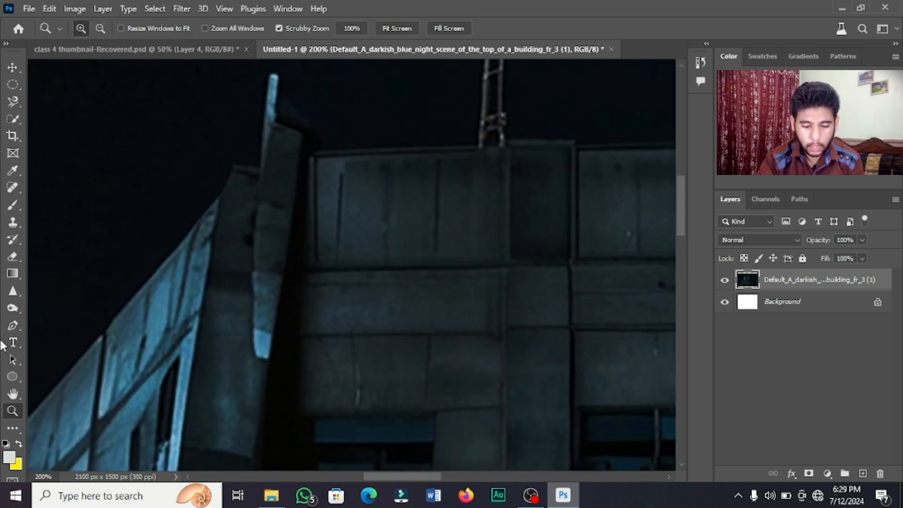
click(6, 331)
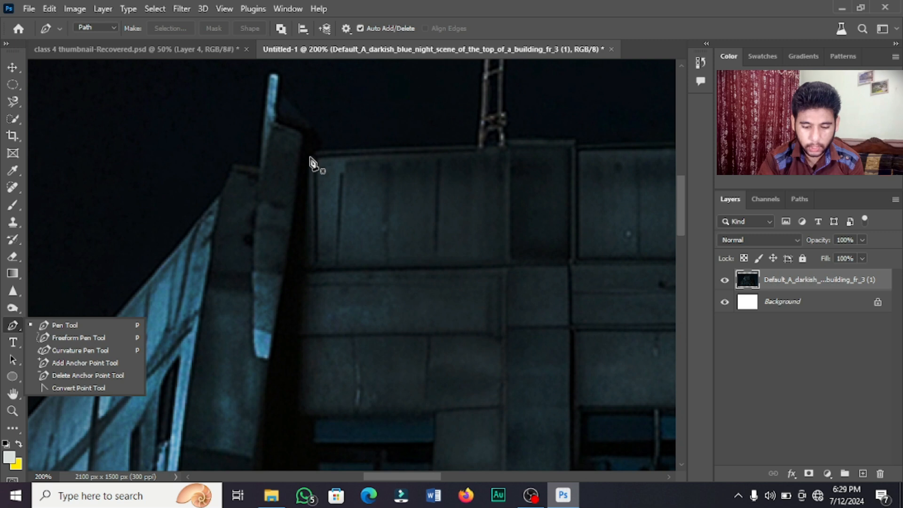
click(311, 156)
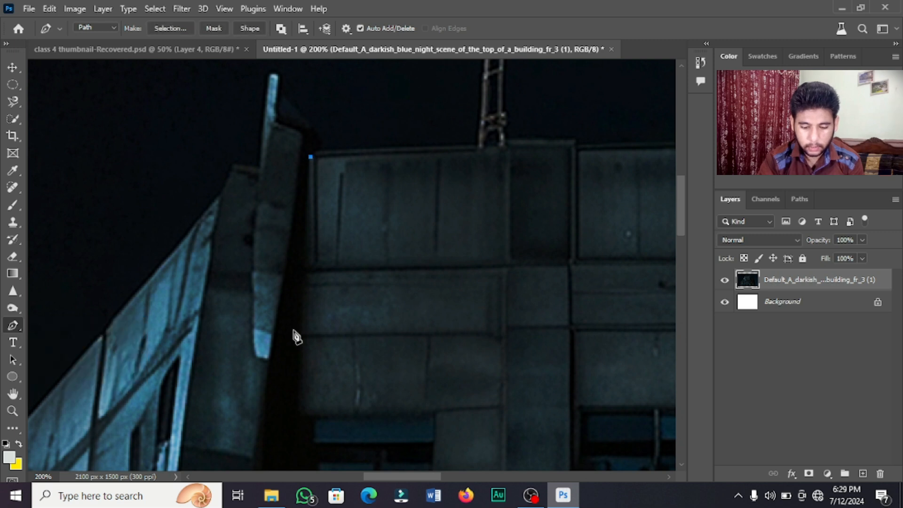
click(266, 443)
drag(681, 218, 665, 264)
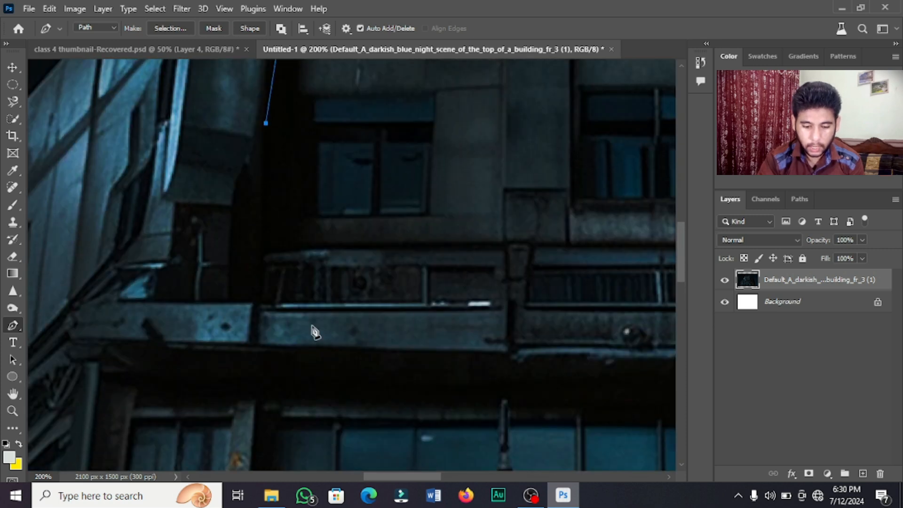
Anchor the left edge at the balcony ledge and add straight anchors along the ledge.
click(261, 300)
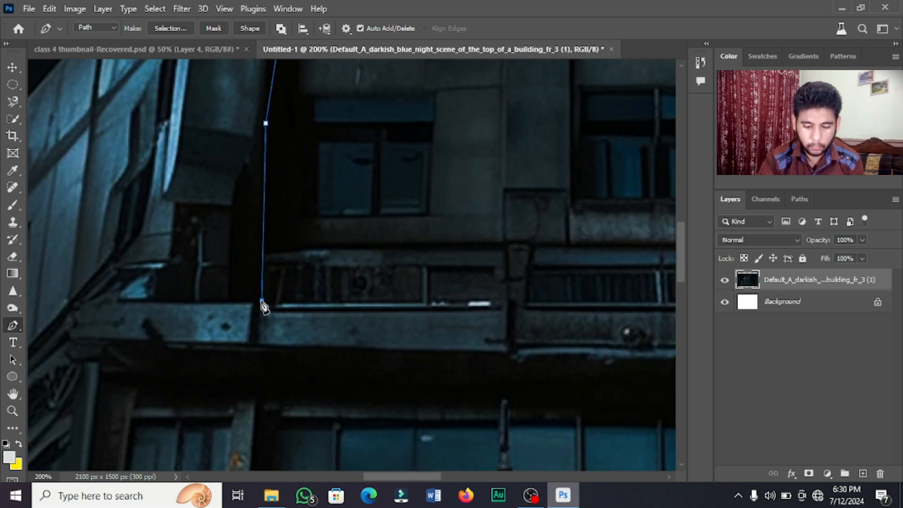
click(384, 303)
drag(384, 305, 504, 314)
key(ctrl+z)
click(407, 303)
drag(391, 473, 412, 474)
click(378, 300)
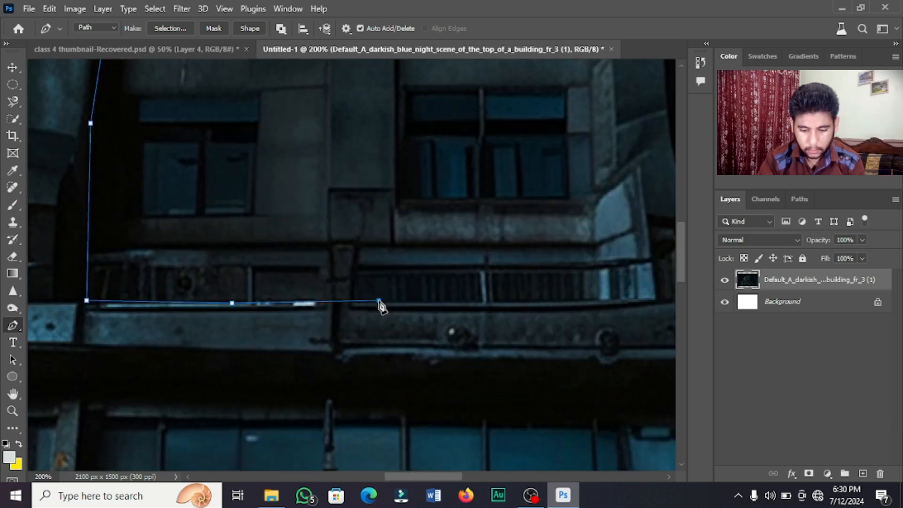
Anchor the ledge's right end and the right roof corner, then close the path along the roofline.
click(601, 300)
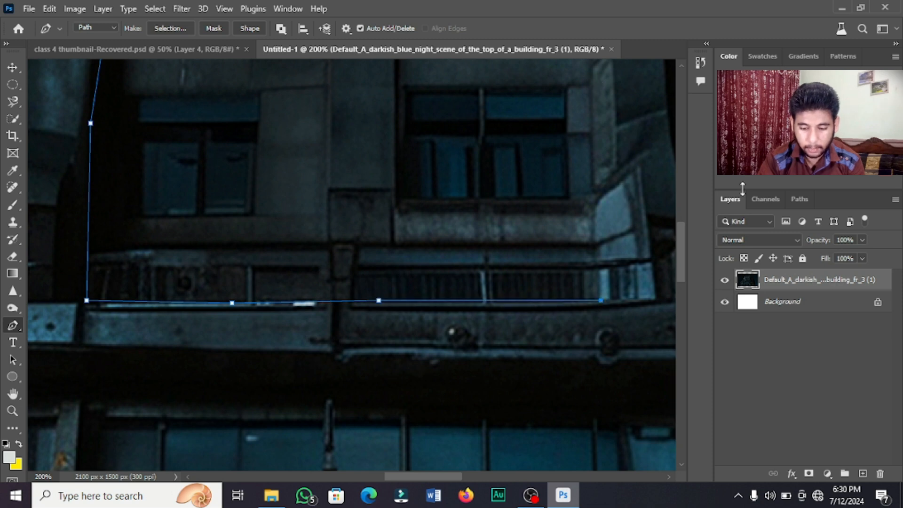
drag(682, 263, 678, 192)
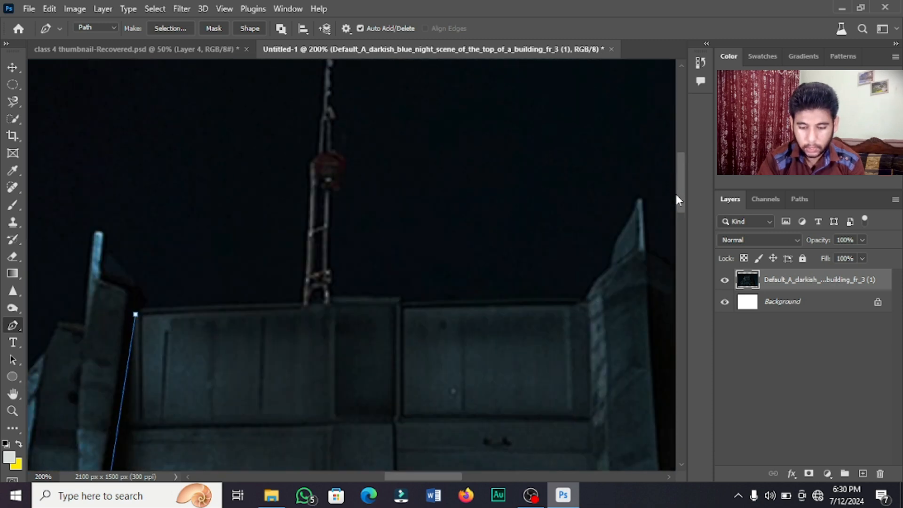
click(587, 299)
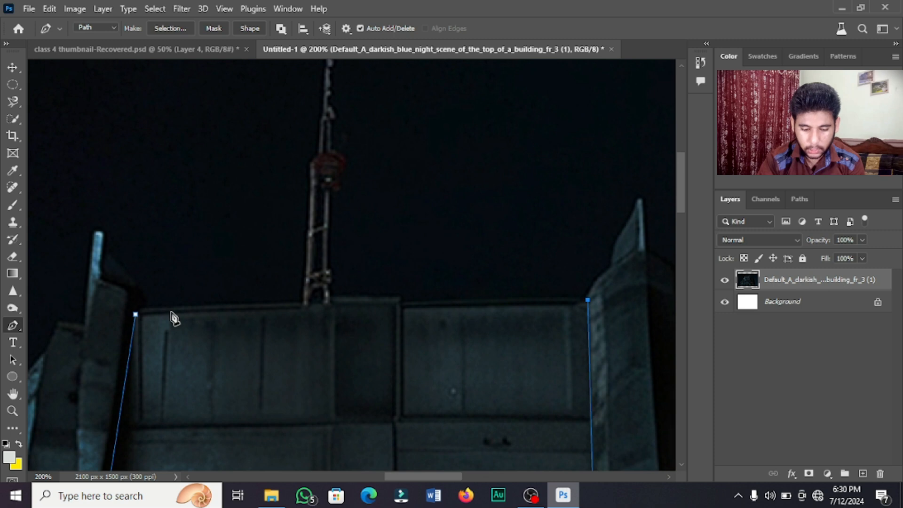
click(134, 307)
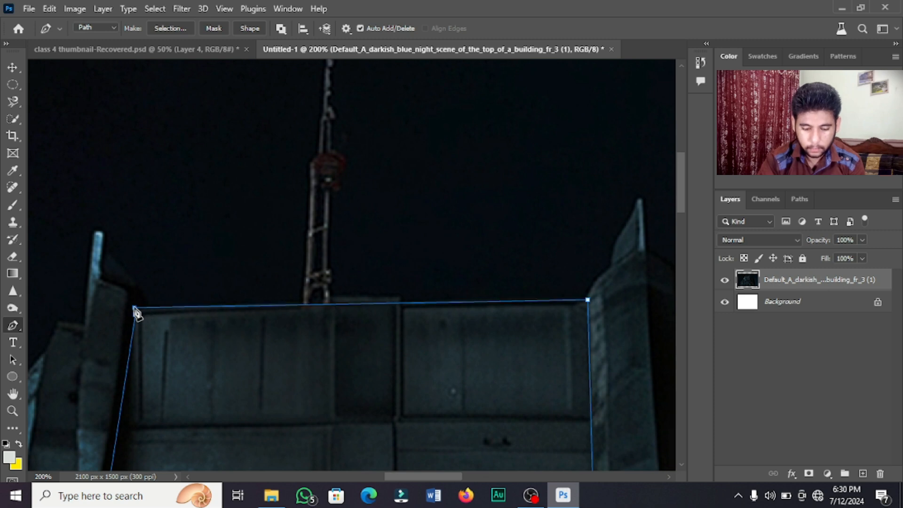
click(136, 316)
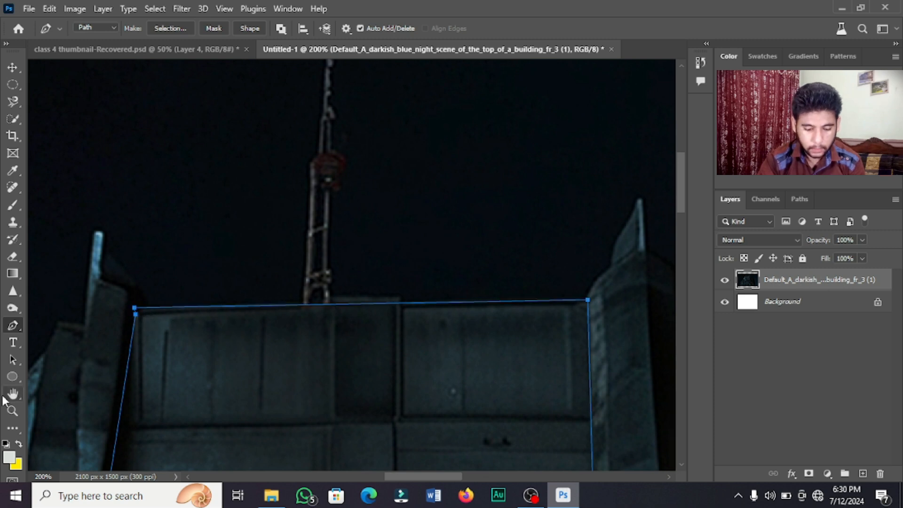
Zoom out to 33.3% to check the traced facade outline.
click(13, 412)
alt+click(474, 365)
alt+click(474, 365)
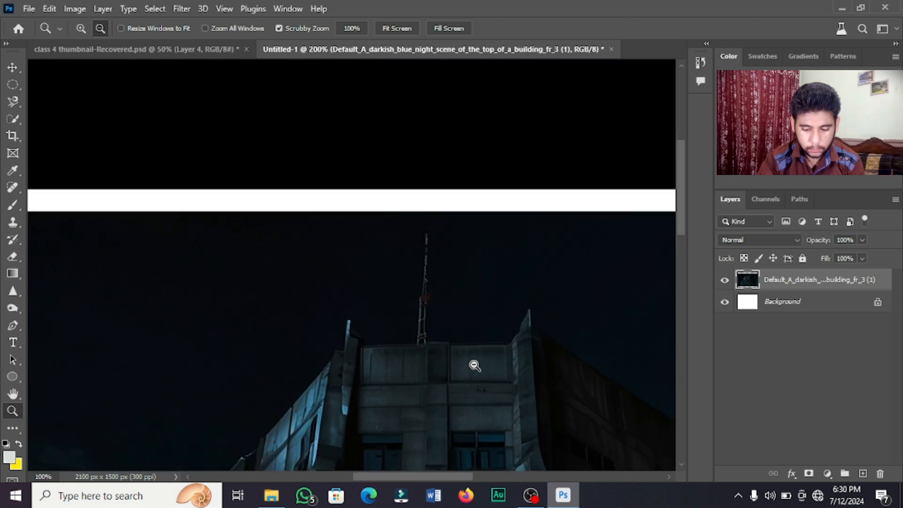
click(473, 364)
click(514, 382)
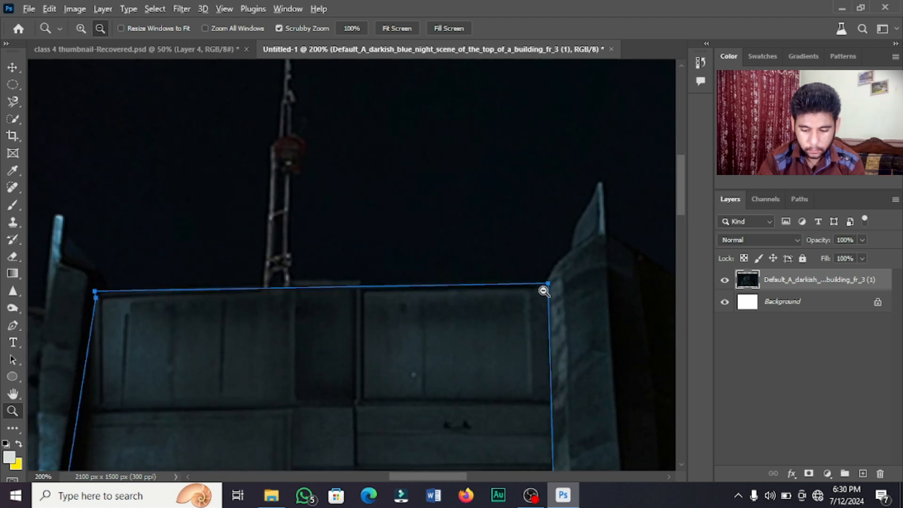
alt+click(543, 289)
drag(682, 187, 681, 233)
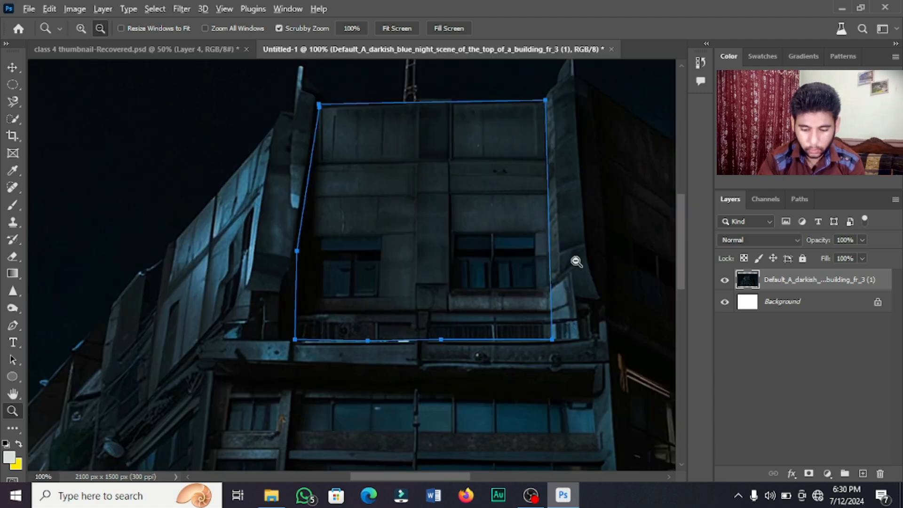
alt+click(575, 260)
alt+click(574, 260)
alt+click(574, 260)
scroll(685, 267, down, 1)
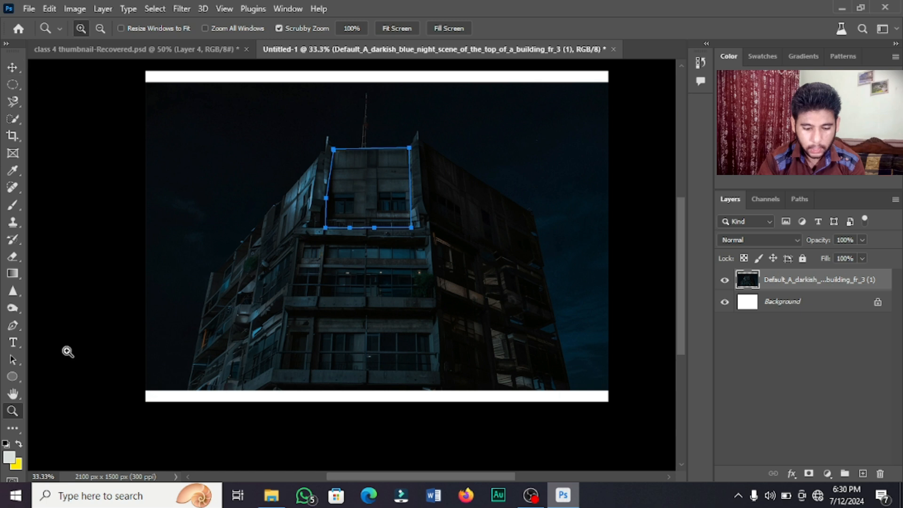
click(13, 325)
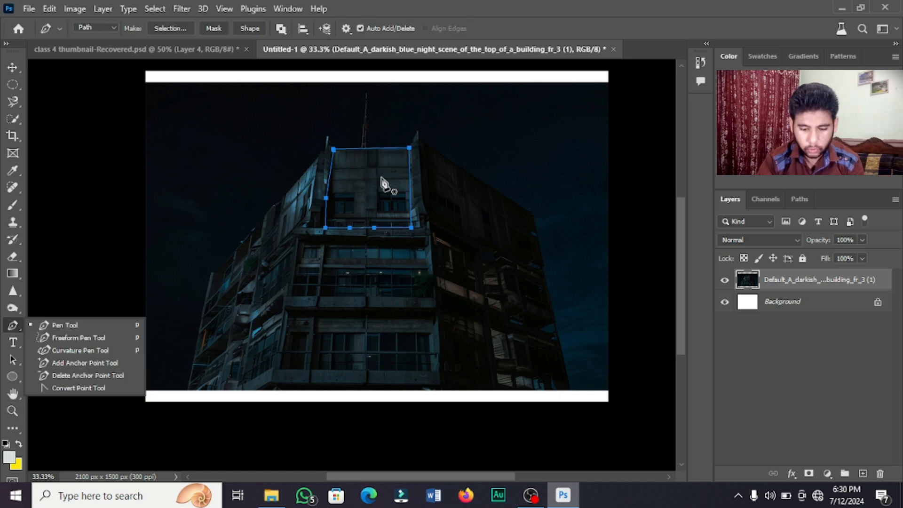
Remove a stray anchor and convert the closed path into a selection with 0 px feather.
click(381, 177)
key(ctrl+z)
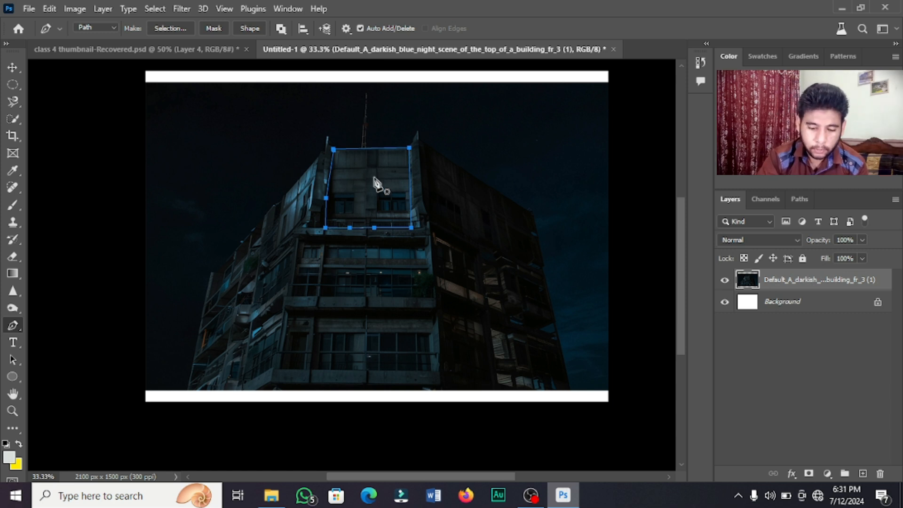
right_click(374, 178)
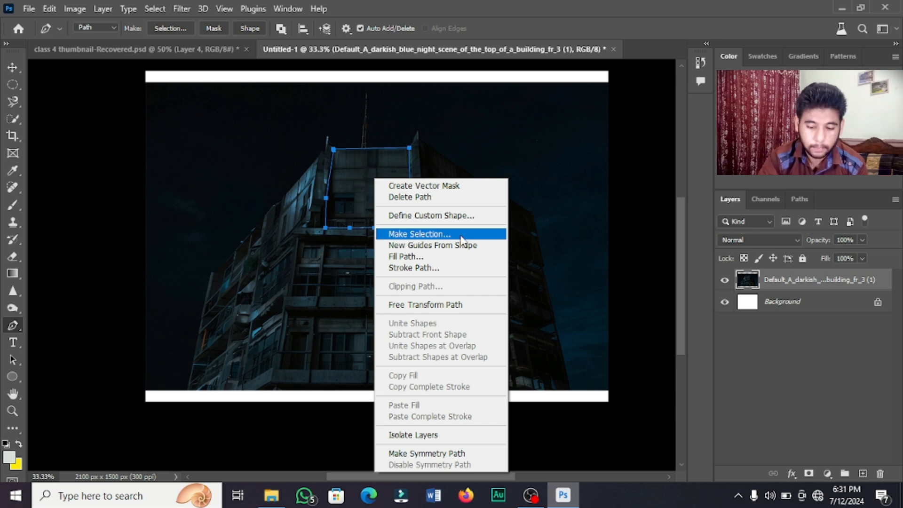
click(460, 236)
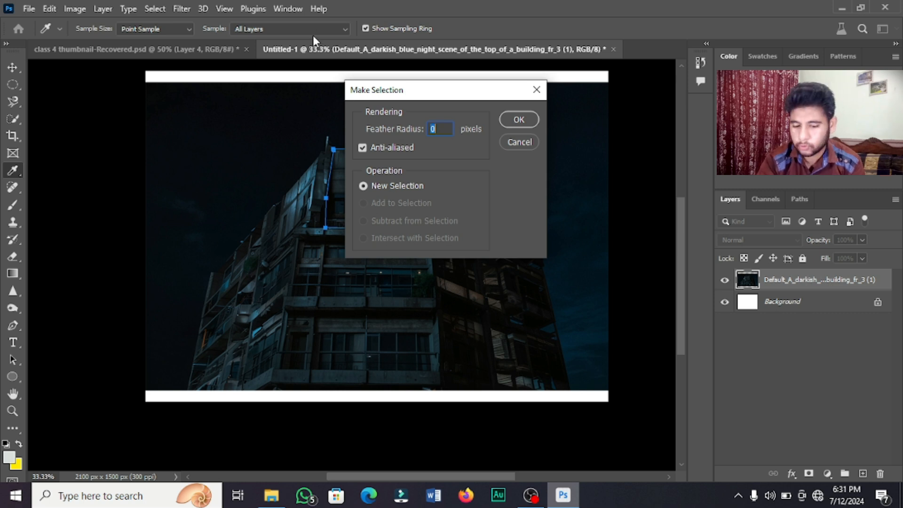
click(513, 121)
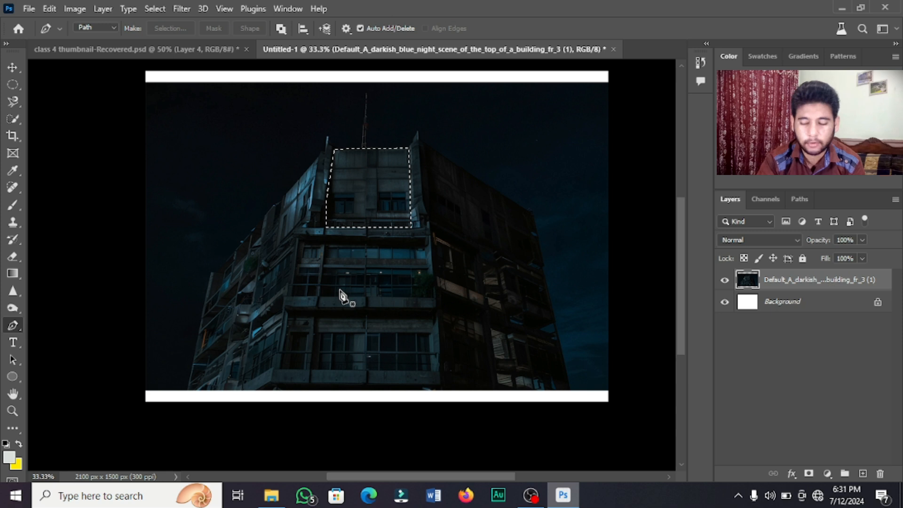
right_click(389, 171)
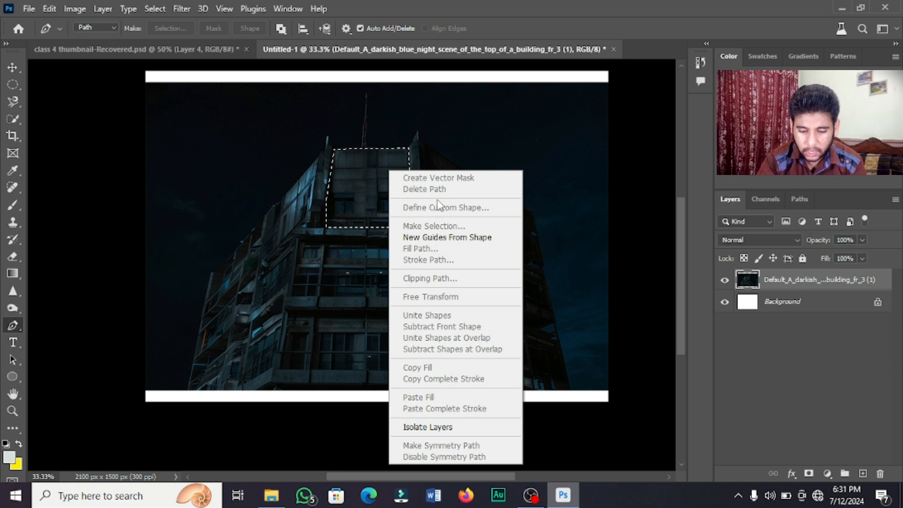
click(353, 203)
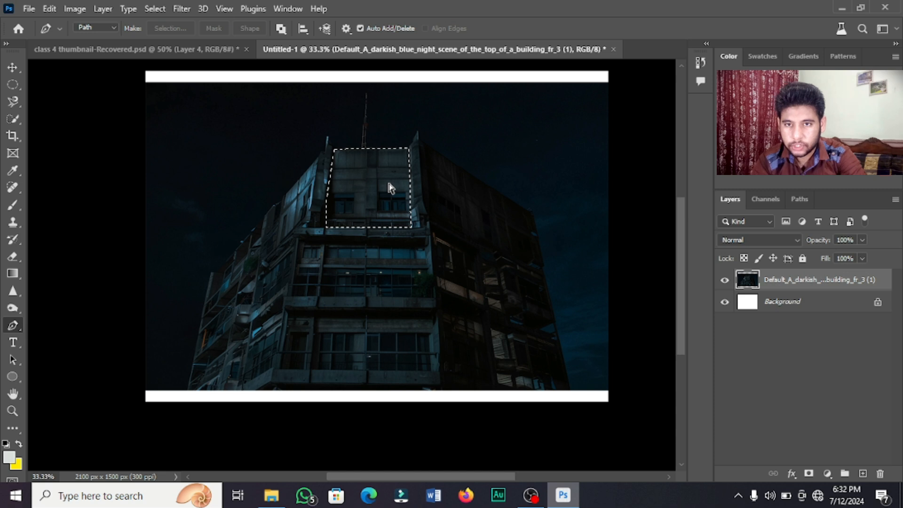
key(ctrl+j)
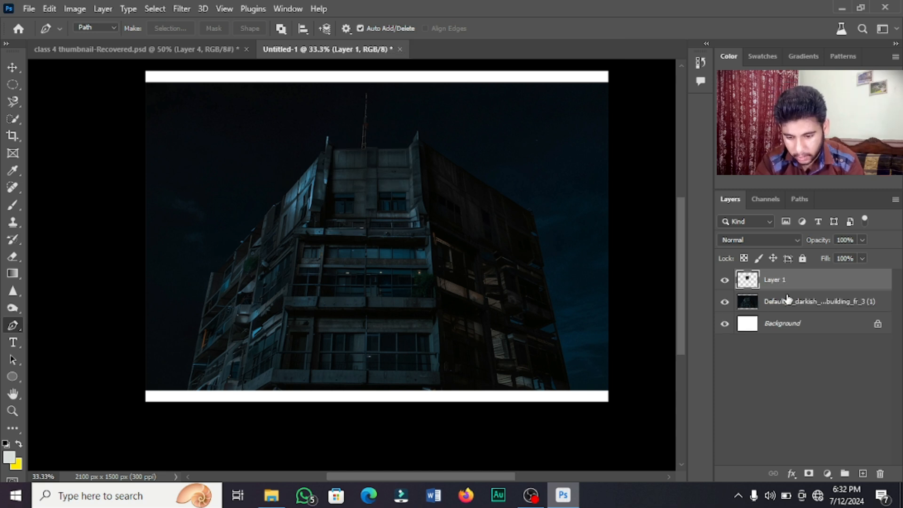
key(ctrl+z)
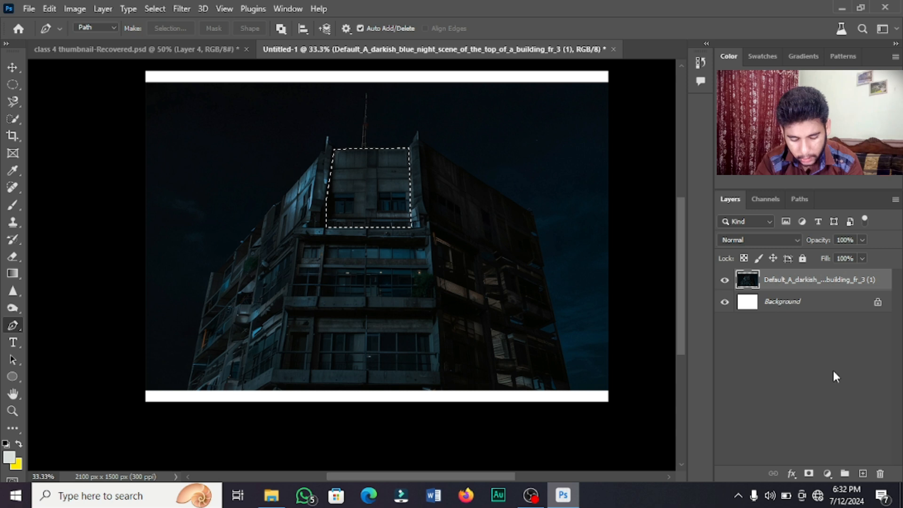
key(ctrl+j)
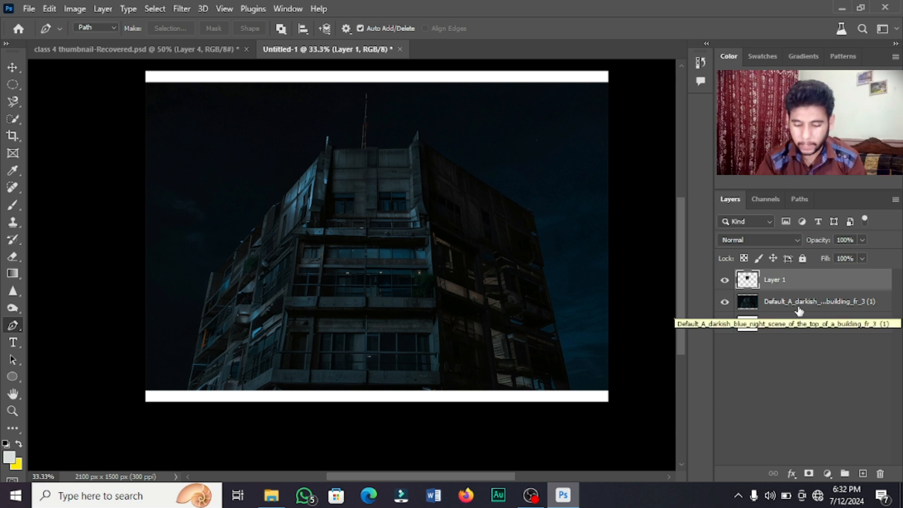
click(729, 307)
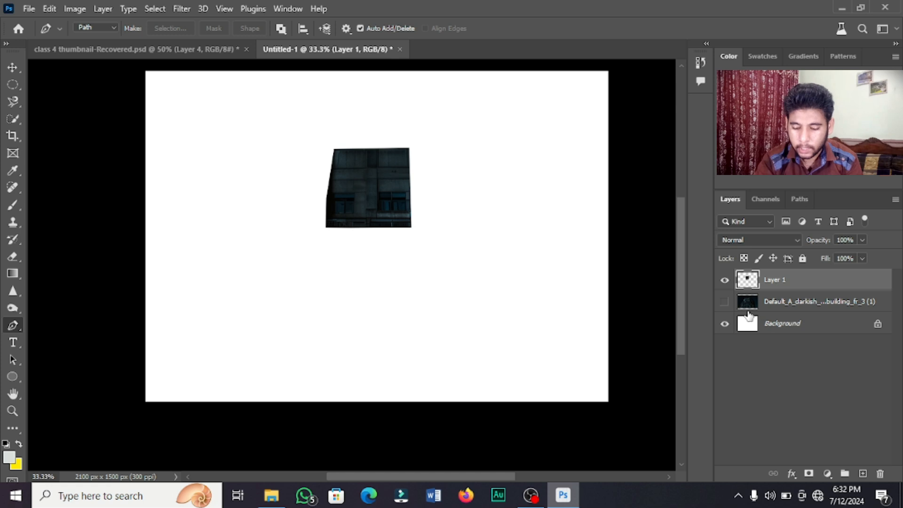
click(724, 301)
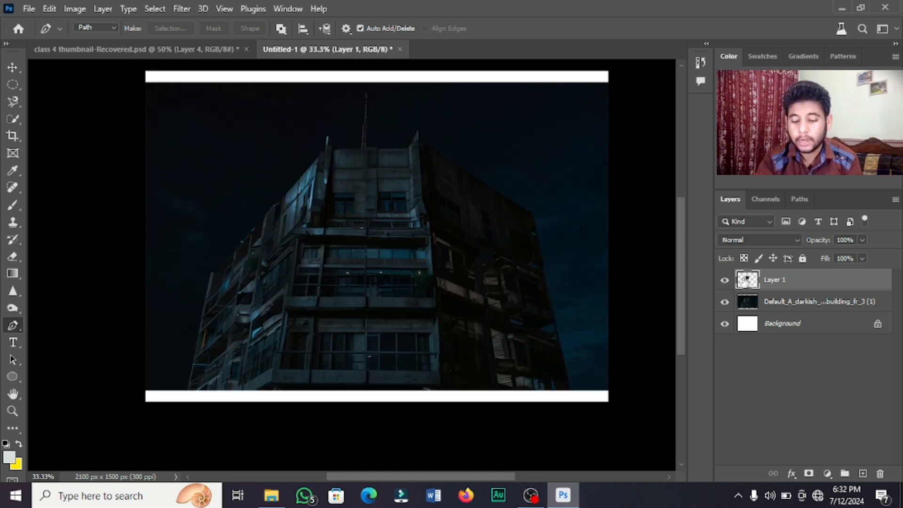
click(726, 280)
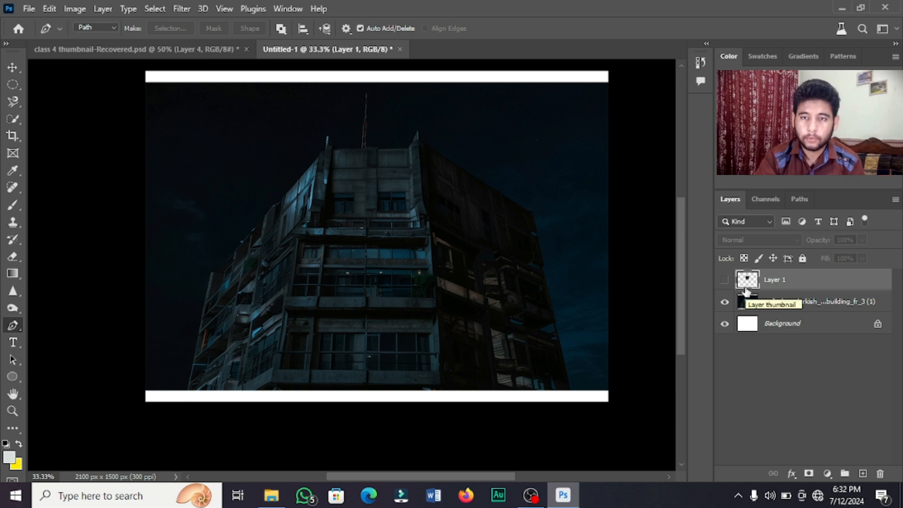
click(724, 280)
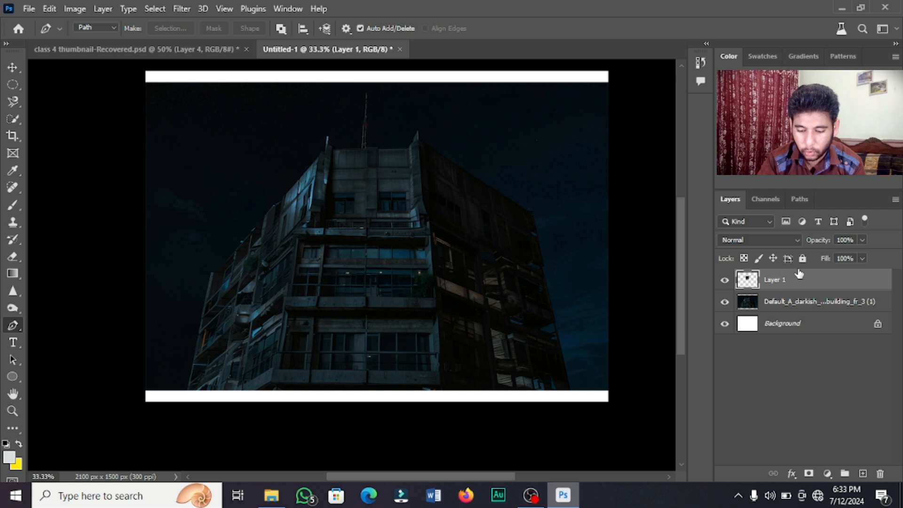
Switch layer thumbnails to Medium and cut the marked patch from the building photo onto Layer 2.
right_click(822, 424)
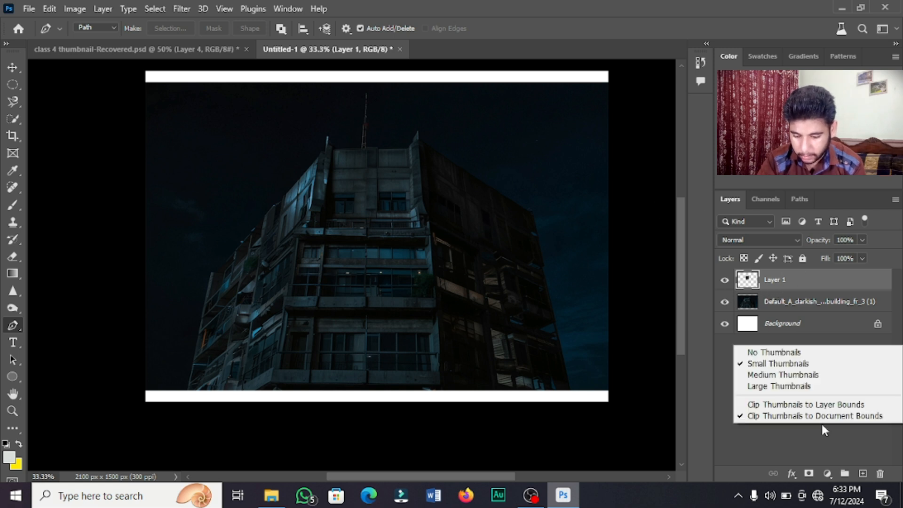
click(816, 376)
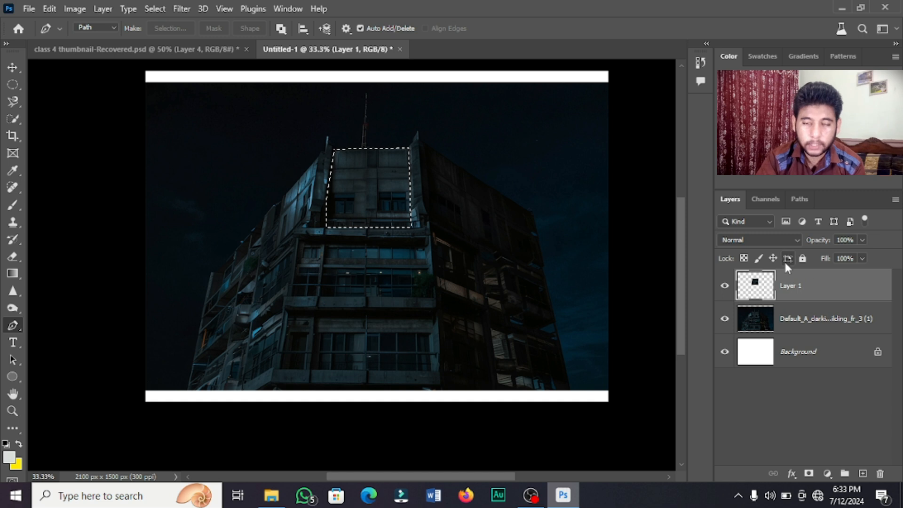
click(824, 318)
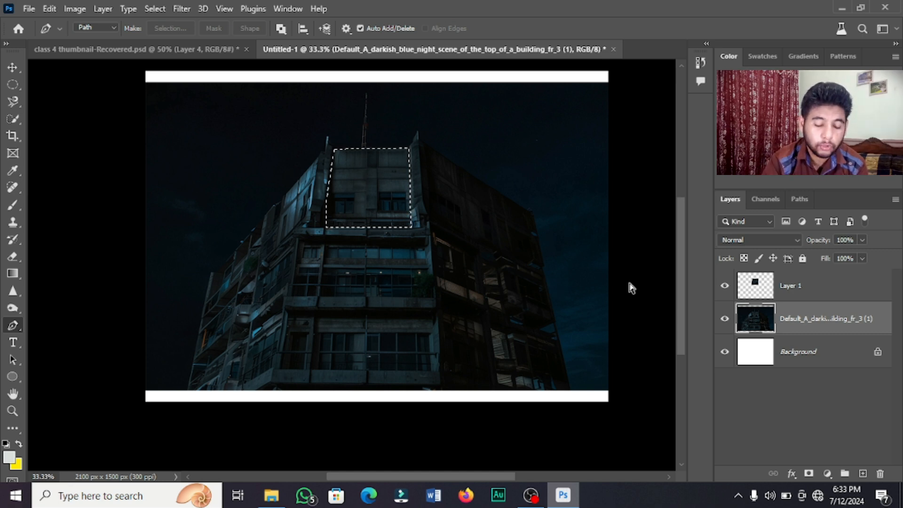
key(ctrl+shift+j)
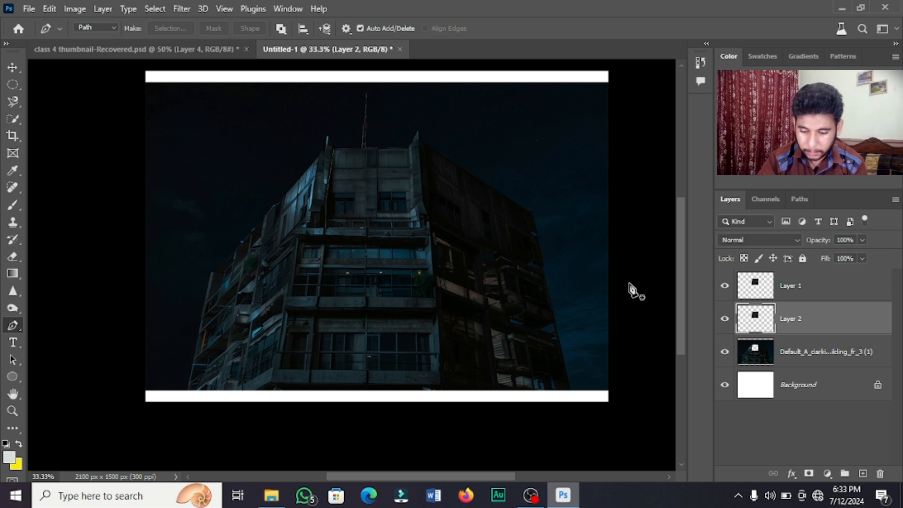
Hide Layer 1 and Layer 2 to inspect the hole, then undo past the cut to remove Layer 2.
click(724, 286)
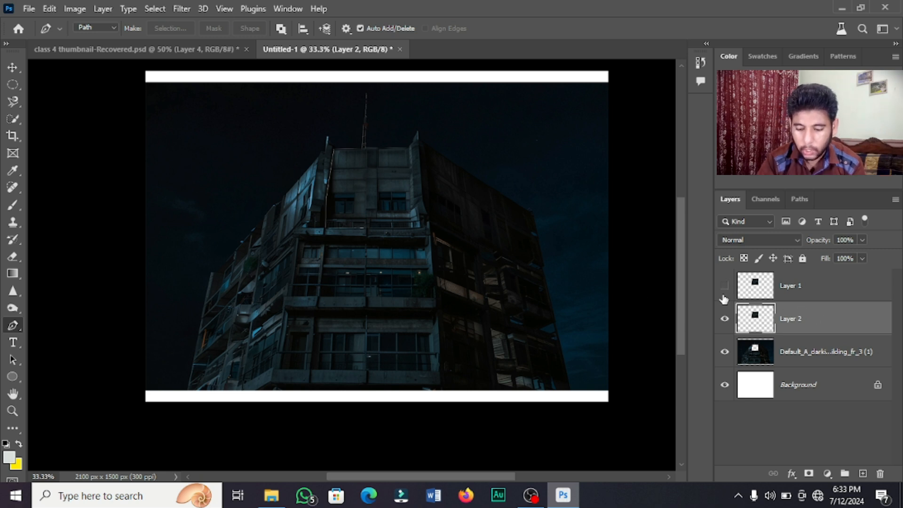
click(725, 318)
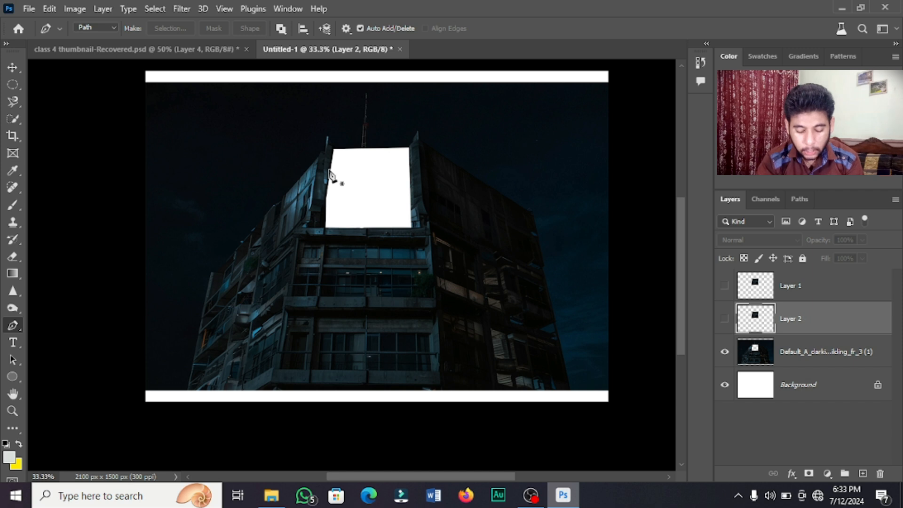
key(ctrl+z)
key(ctrl+z)
key(ctrl+z)
key(ctrl+z)
key(ctrl+z)
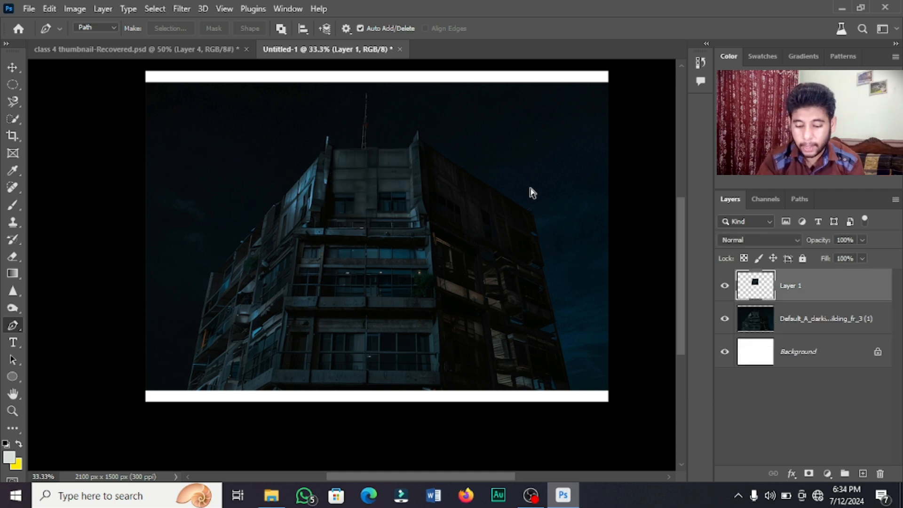
key(ctrl+z)
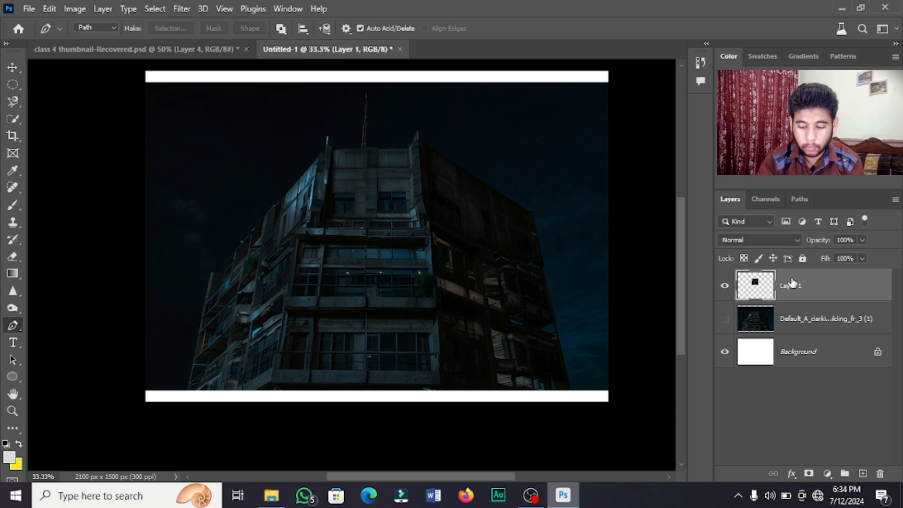
key(ctrl+z)
key(ctrl+z)
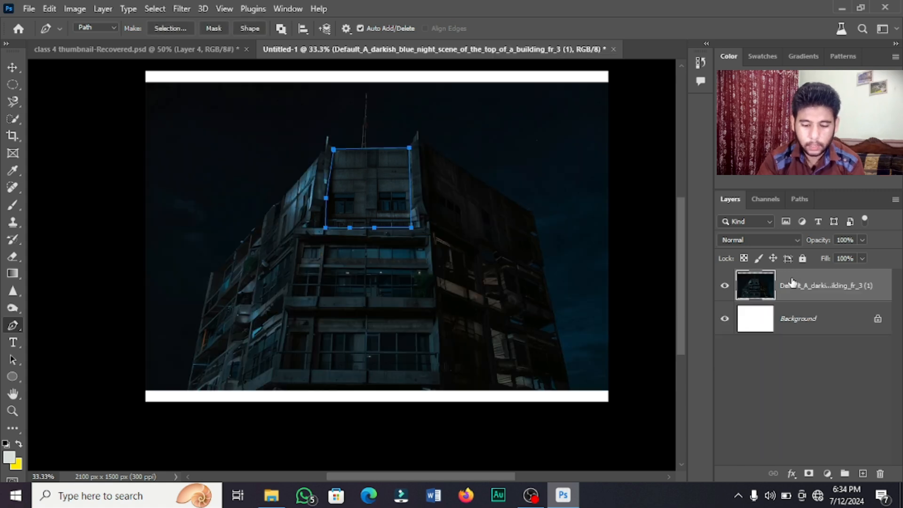
Create a vector mask on the building photo from the window path.
right_click(381, 187)
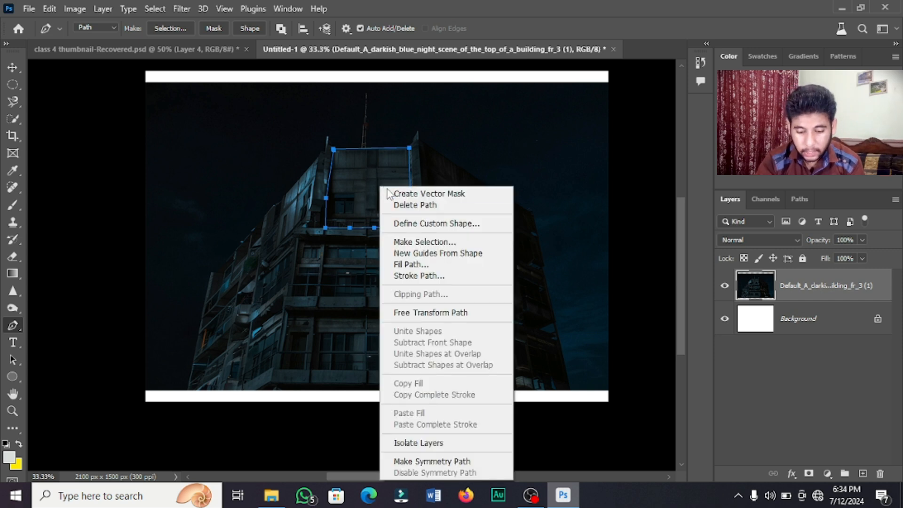
click(425, 193)
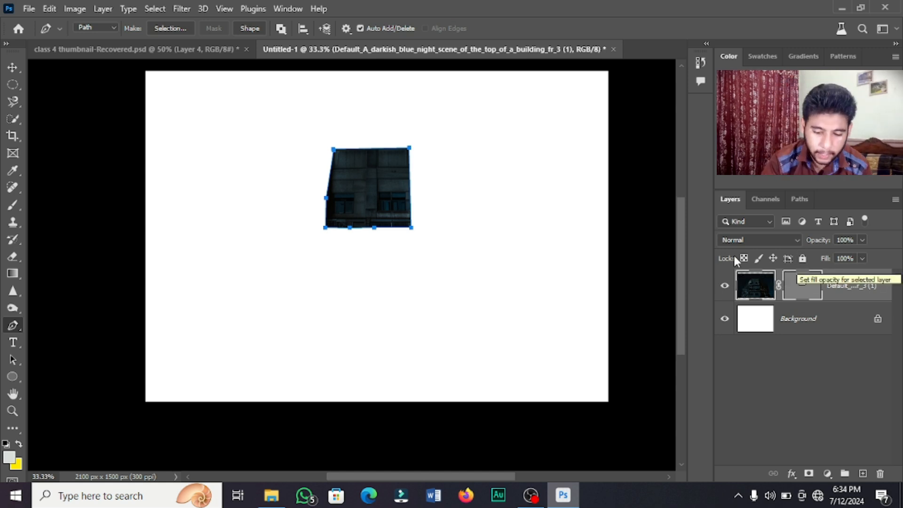
click(336, 243)
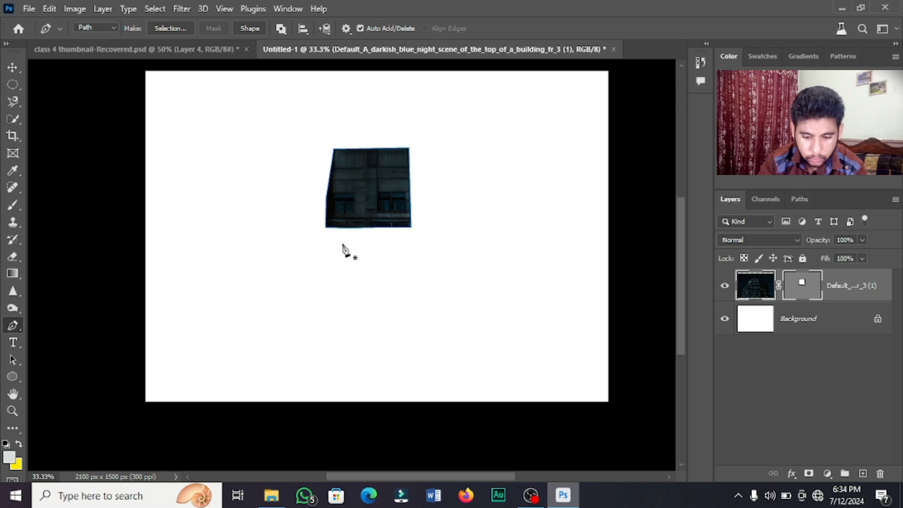
Try repositioning the masked window piece with the Move tool, then undo the move and mask.
click(13, 67)
drag(338, 202, 393, 234)
drag(468, 239, 382, 231)
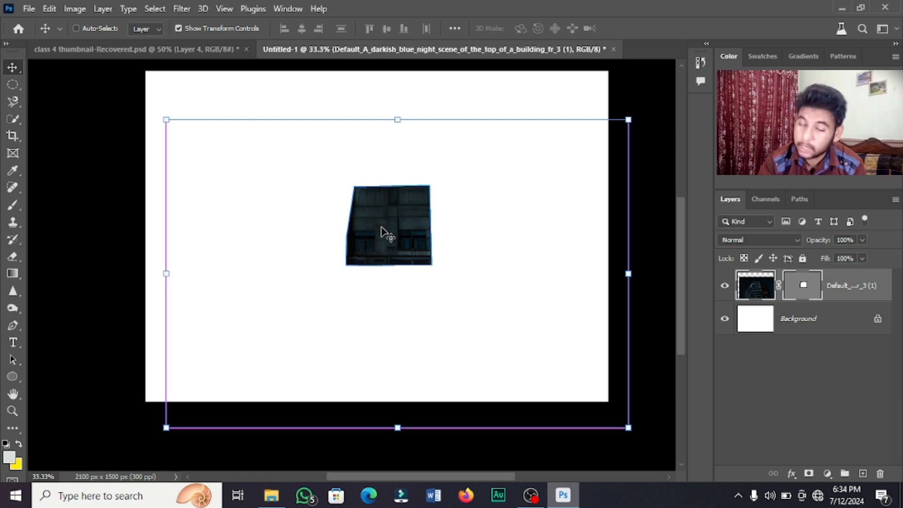
key(ctrl+z)
key(ctrl+z)
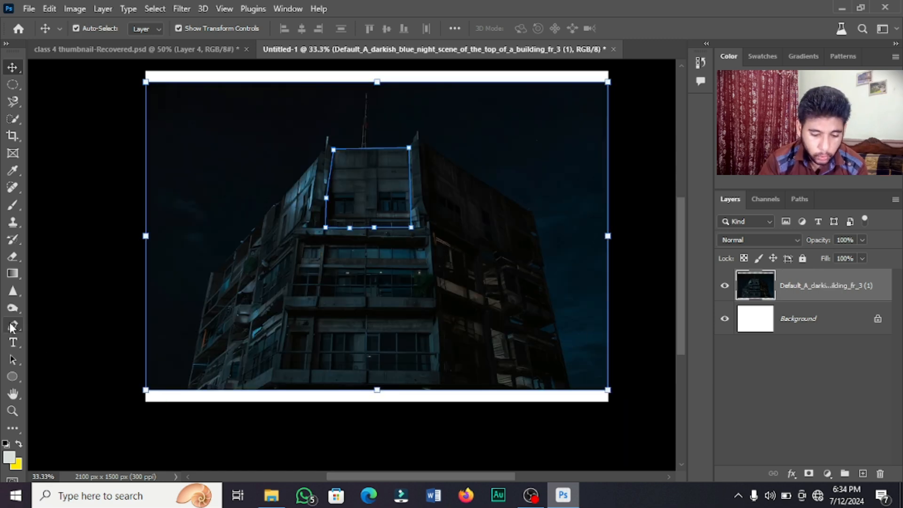
drag(10, 324, 69, 334)
click(81, 325)
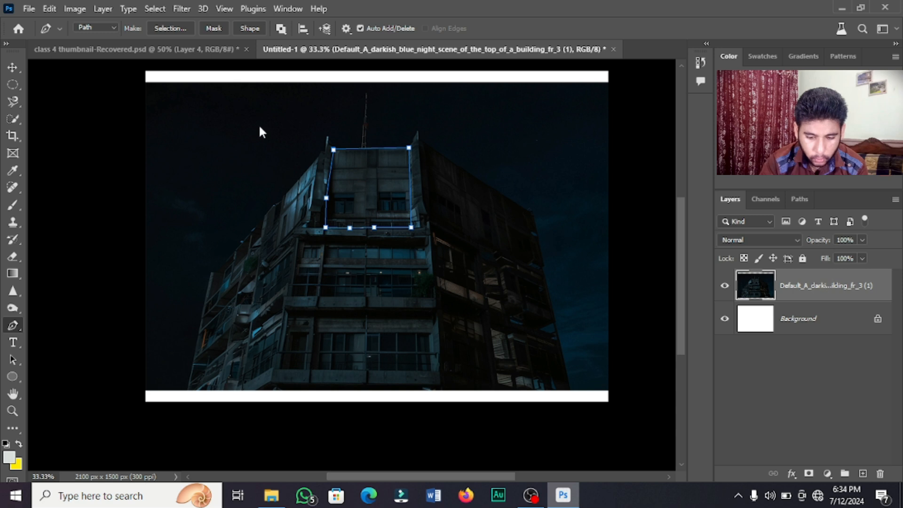
Draw a freehand path around the building's top and convert it into a selection.
key(shift+p)
mouse_move(202, 218)
mouse_down()
mouse_move(254, 257)
mouse_move(279, 253)
mouse_move(333, 146)
mouse_move(394, 137)
mouse_up()
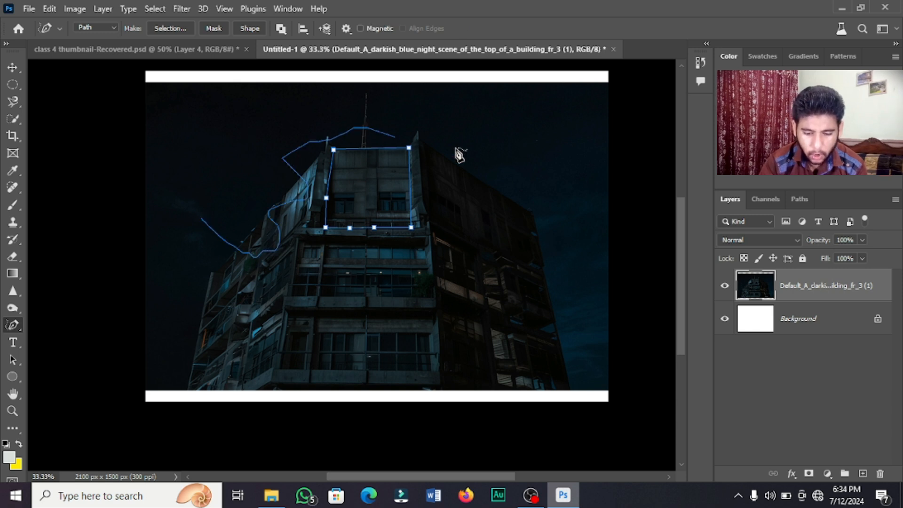
mouse_move(510, 315)
mouse_down()
mouse_move(396, 294)
mouse_move(351, 312)
mouse_move(280, 308)
mouse_move(227, 292)
mouse_move(206, 223)
mouse_up()
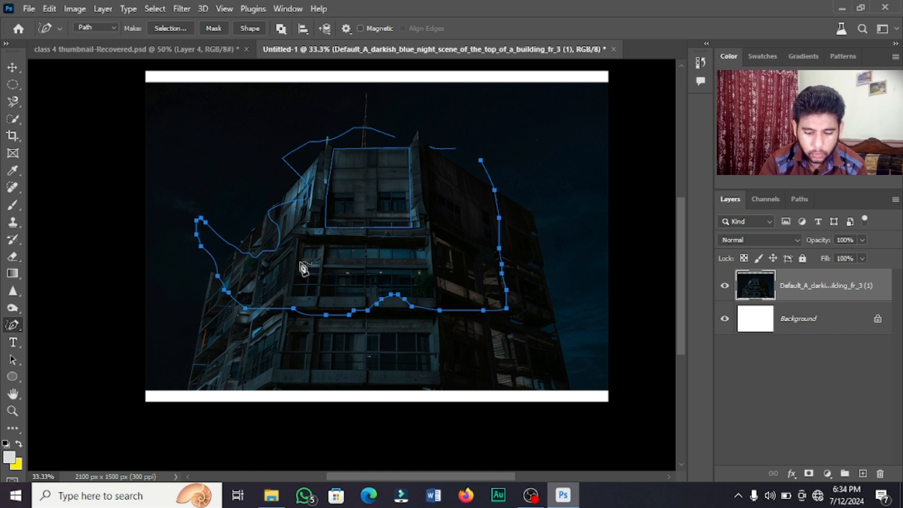
right_click(420, 223)
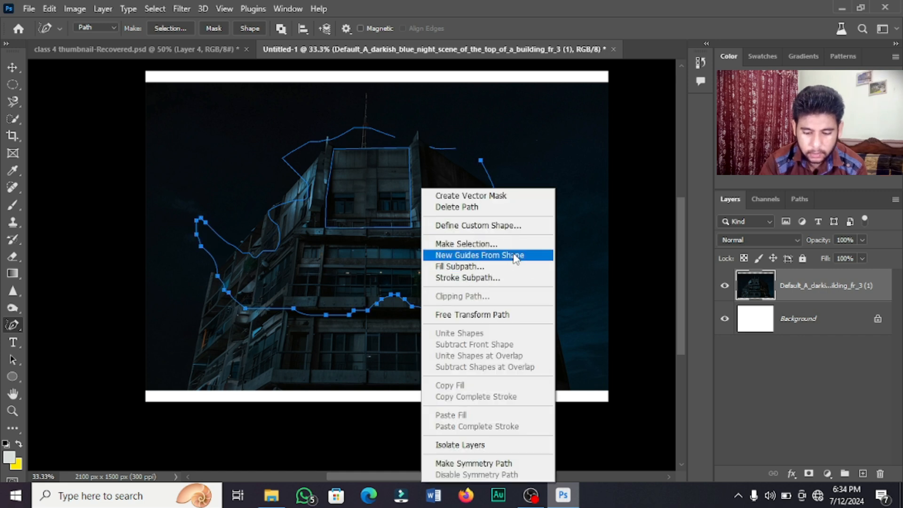
click(503, 243)
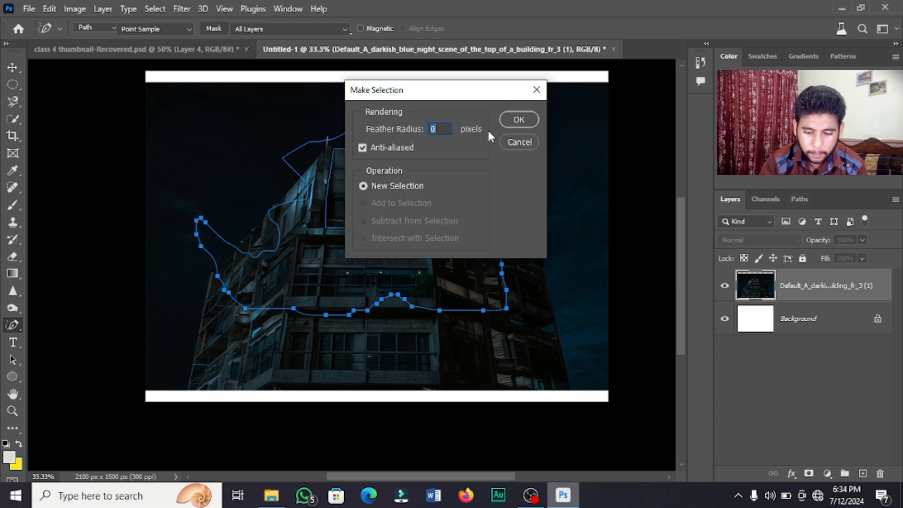
key(Return)
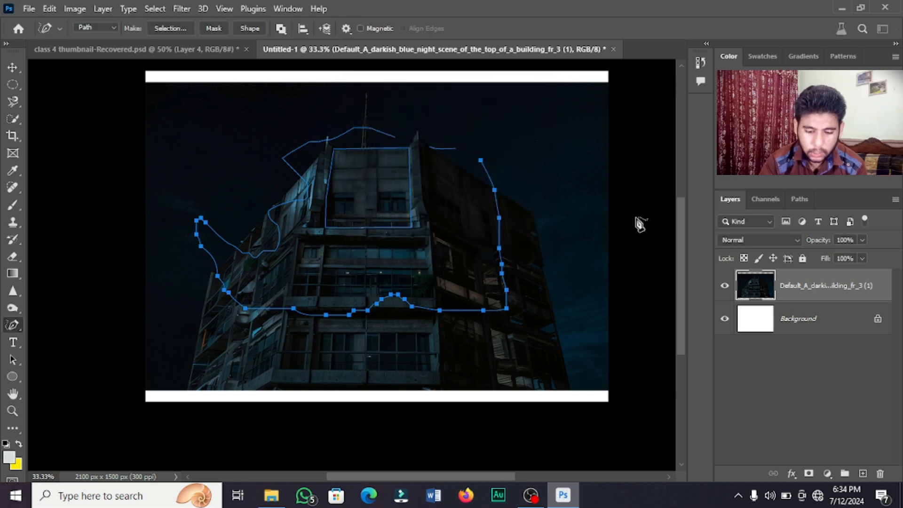
Drop the selection and remove the freehand path's anchors, clearing the rooftop.
key(ctrl+d)
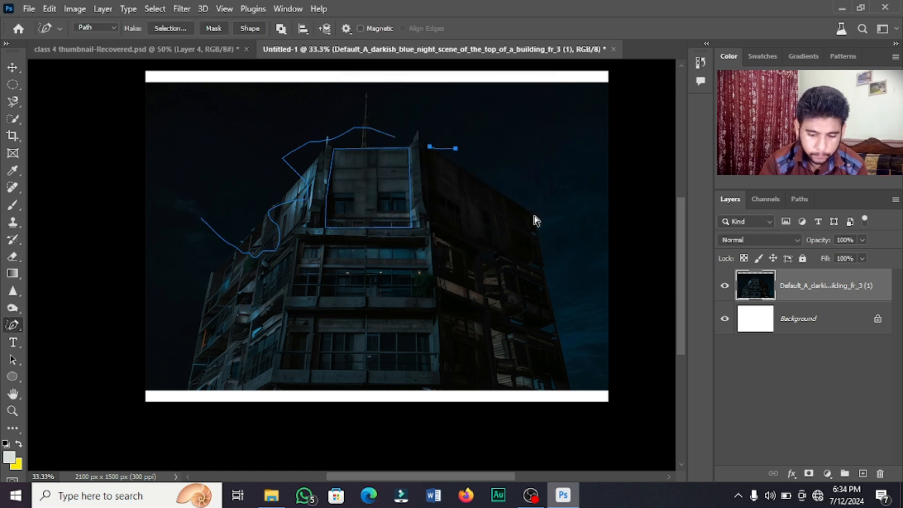
key(ctrl+z)
key(ctrl+z)
key(ctrl+z)
key(ctrl+z)
key(ctrl+z)
key(ctrl+z)
key(ctrl+z)
key(ctrl+z)
key(ctrl+z)
key(ctrl+z)
key(ctrl+z)
key(ctrl+z)
key(ctrl+z)
key(ctrl+z)
key(ctrl+z)
key(ctrl+z)
key(ctrl+z)
key(ctrl+z)
key(ctrl+z)
key(ctrl+z)
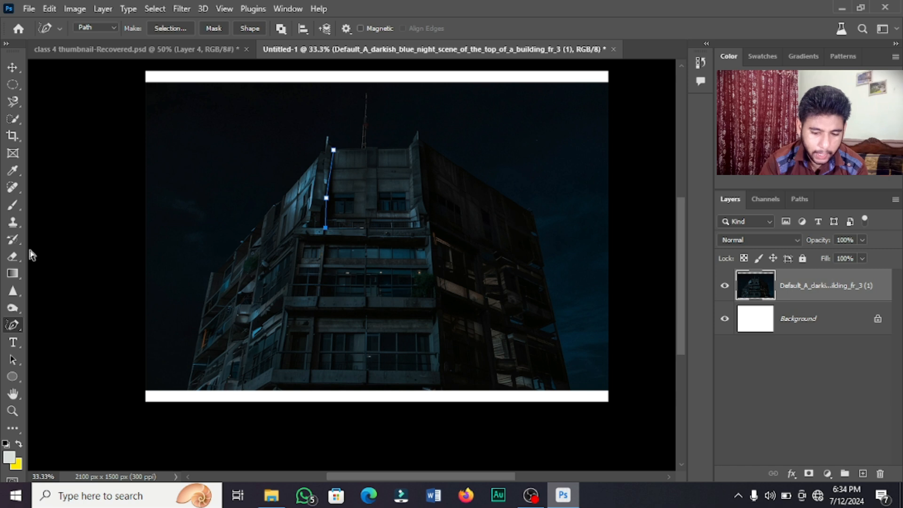
key(ctrl+z)
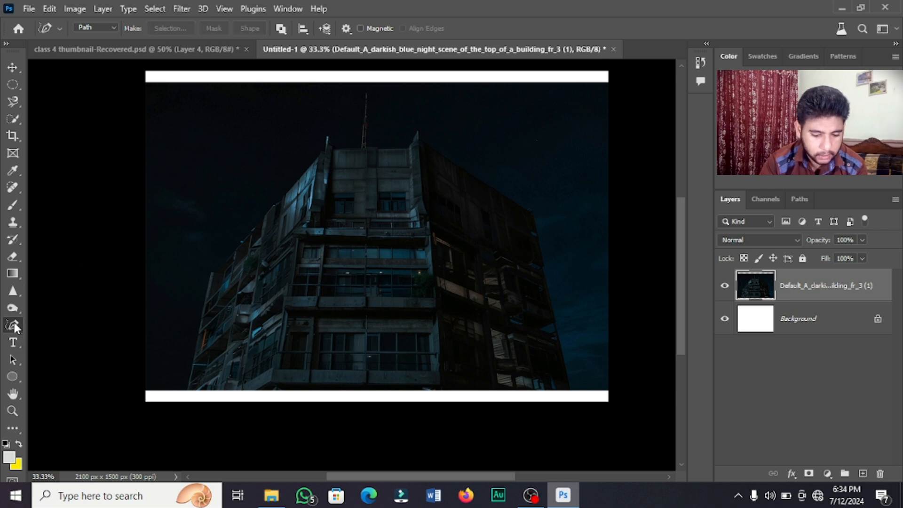
right_click(16, 324)
right_click(14, 345)
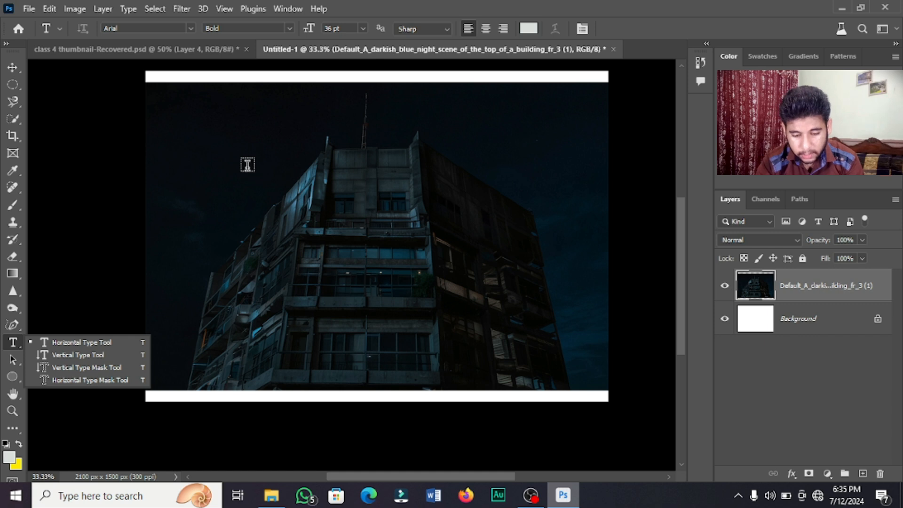
Draw a paragraph box above the building, type 'Photoshop 6 Days Academy' and select it.
drag(215, 151, 540, 242)
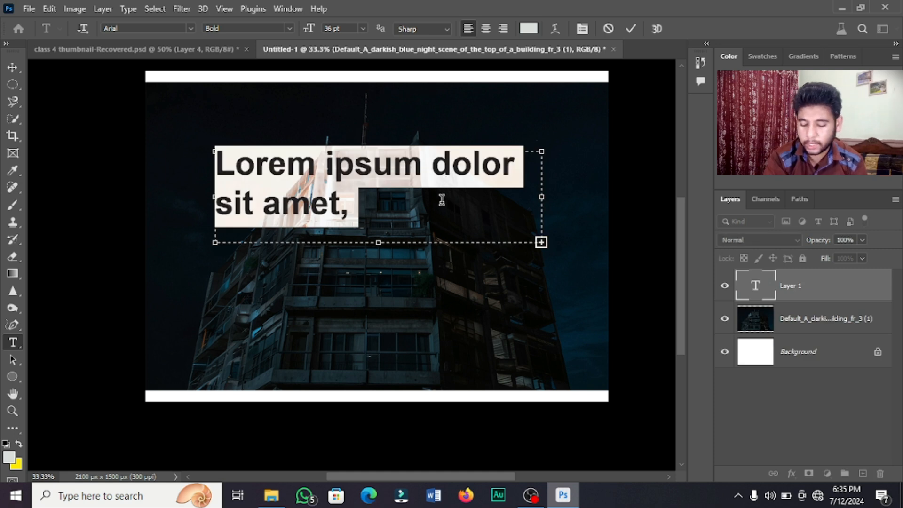
key(BackSpace)
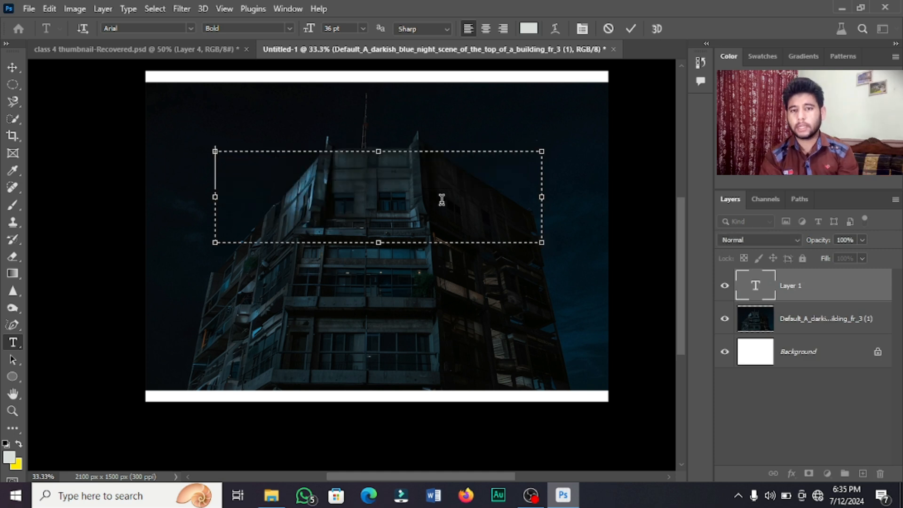
text(Photo)
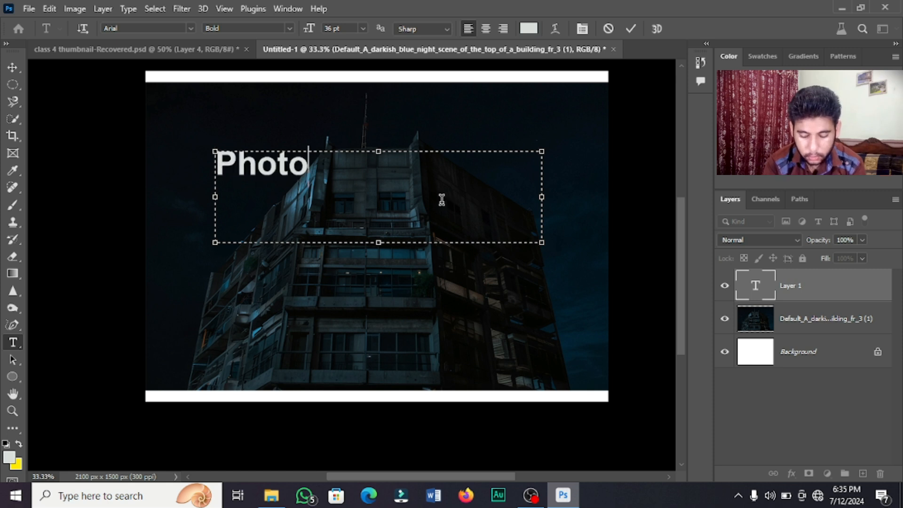
text(shop 6)
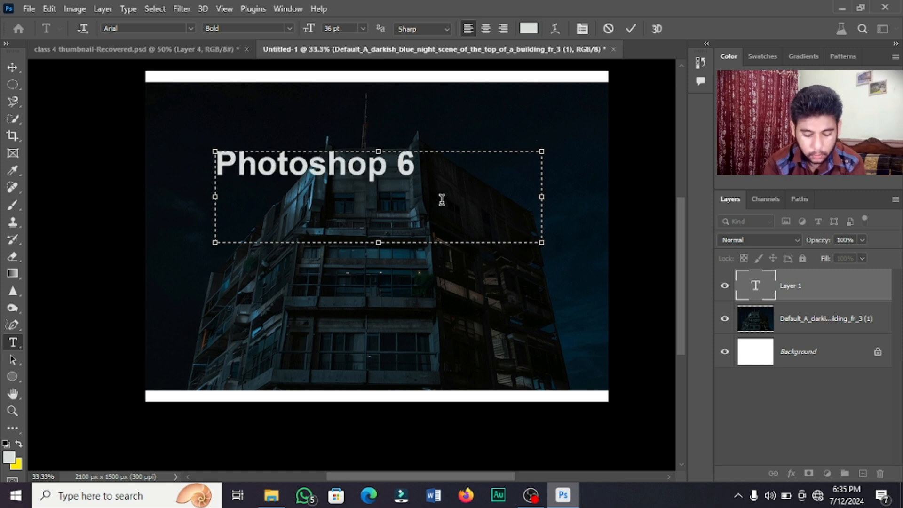
text( Days Acade)
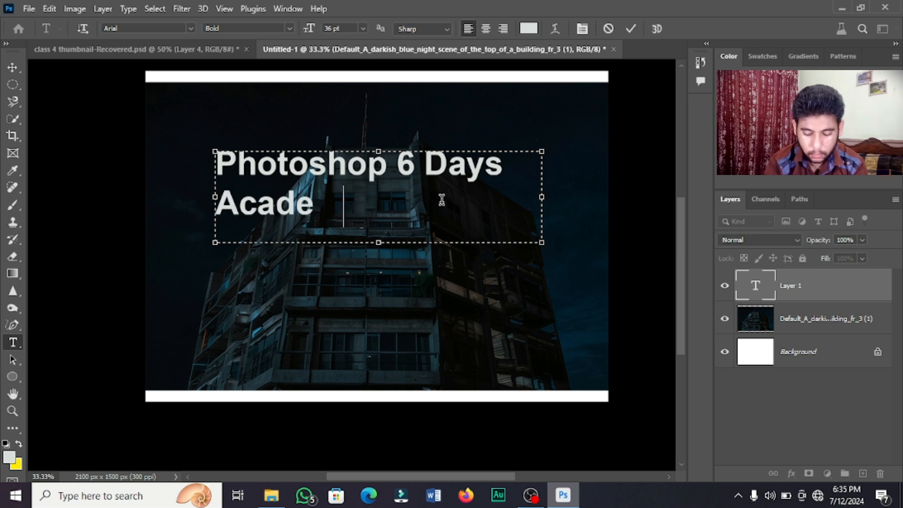
text(my)
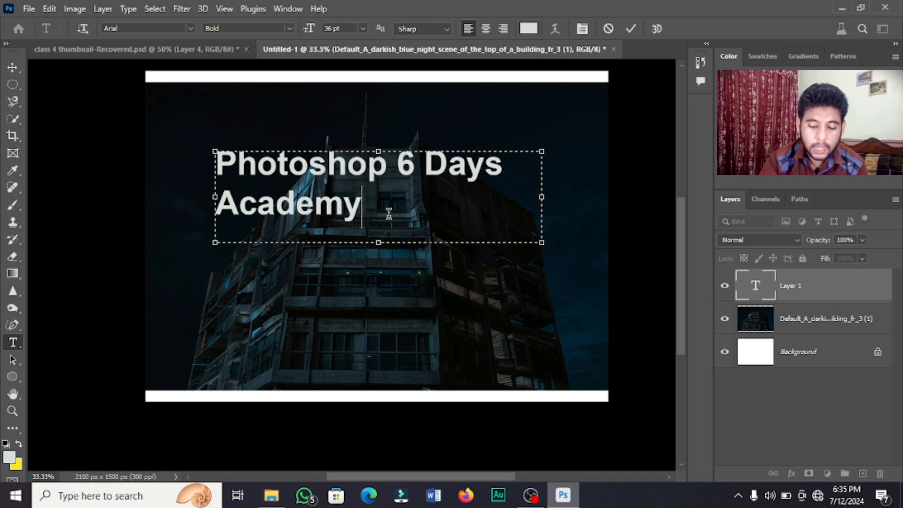
drag(386, 213, 216, 162)
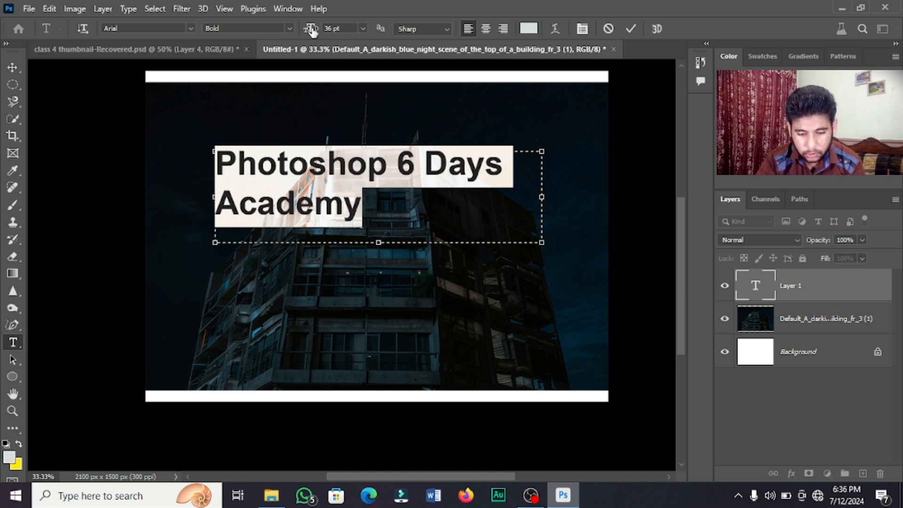
Style the headline as Impact 26 pt in bright green #00ff99 and commit it.
drag(312, 29, 303, 32)
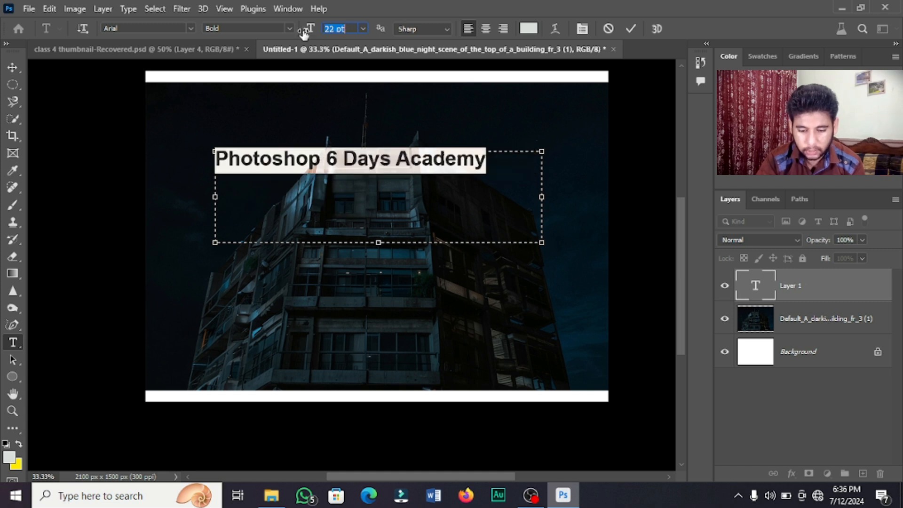
drag(304, 33, 307, 31)
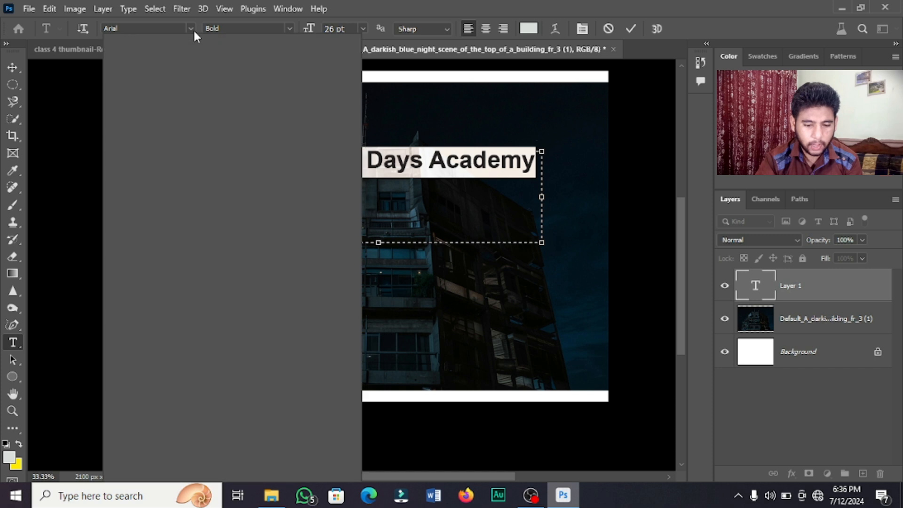
click(191, 29)
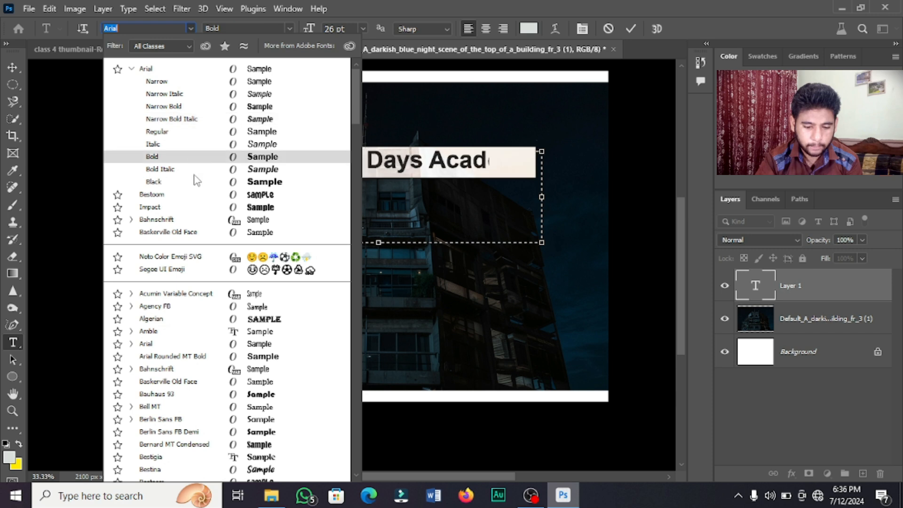
click(197, 210)
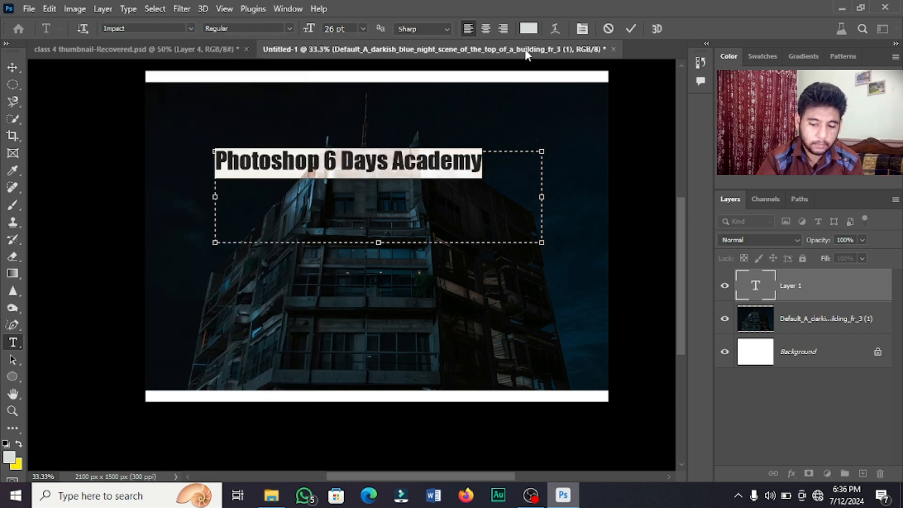
click(529, 28)
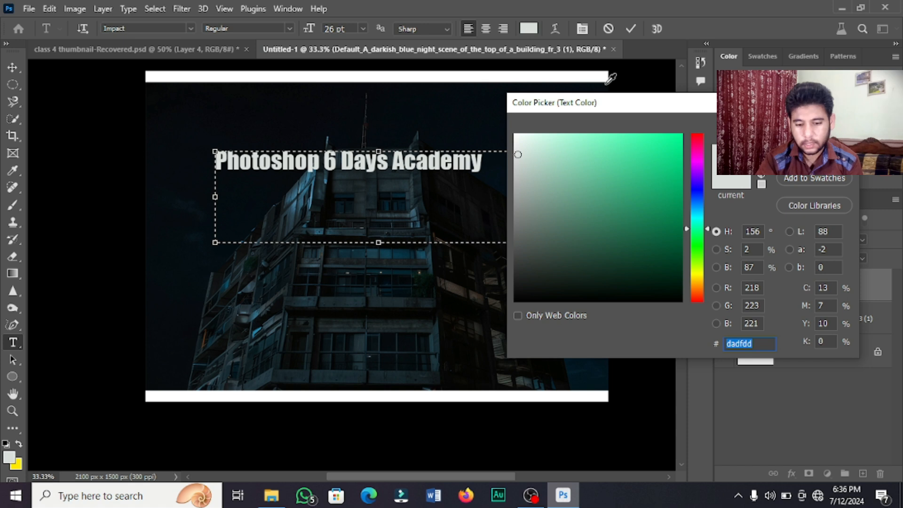
drag(659, 176, 699, 109)
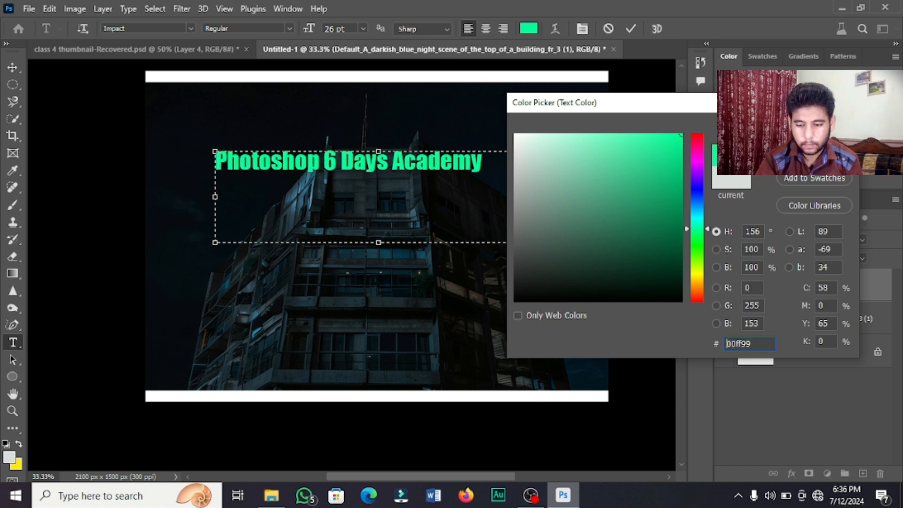
key(Return)
key(ctrl+a)
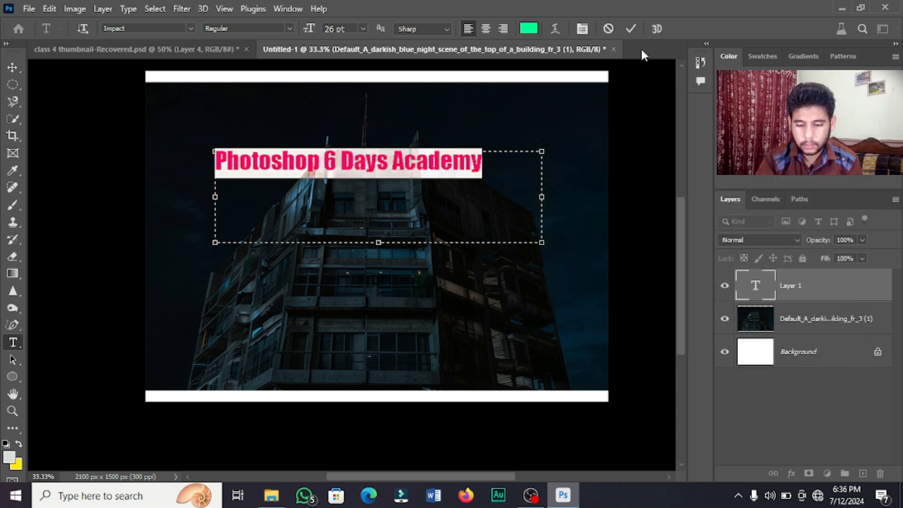
click(631, 29)
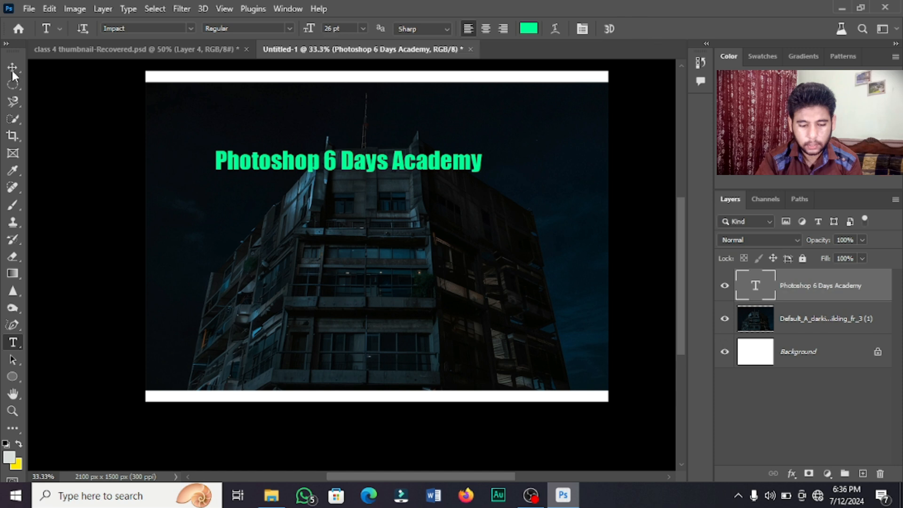
Drag the headline with the Move tool up near the top edge, centred above the building.
key(v)
drag(331, 167, 356, 117)
click(356, 88)
click(379, 147)
click(381, 125)
drag(383, 130, 383, 100)
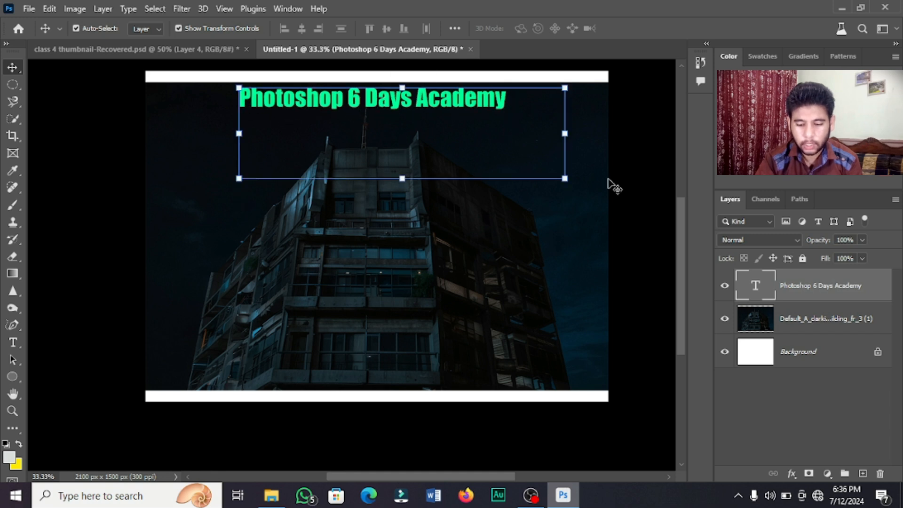
click(611, 185)
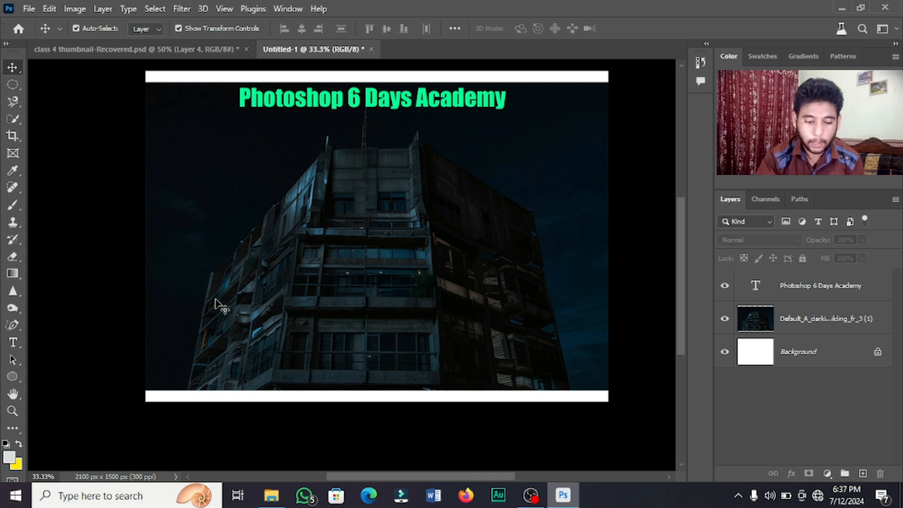
click(14, 349)
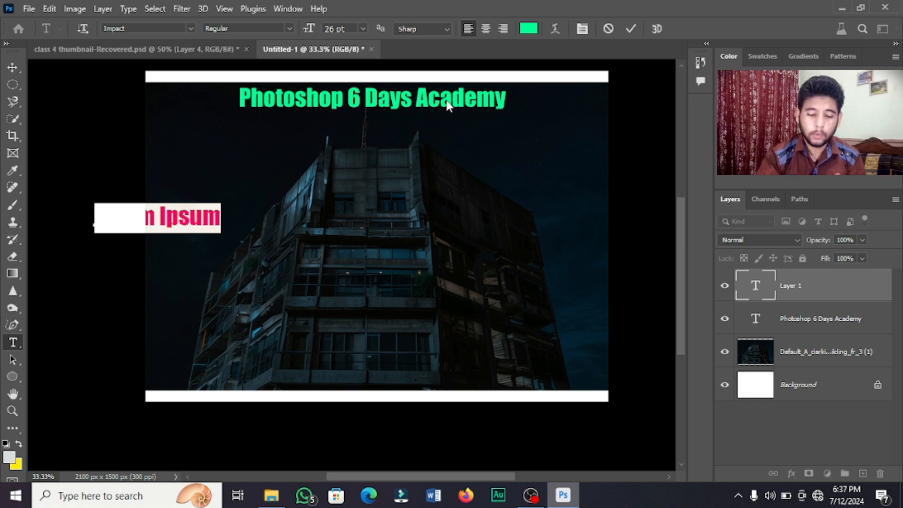
Commit the green Impact 'Lorem Ipsum' text layer at the image's left edge.
click(14, 359)
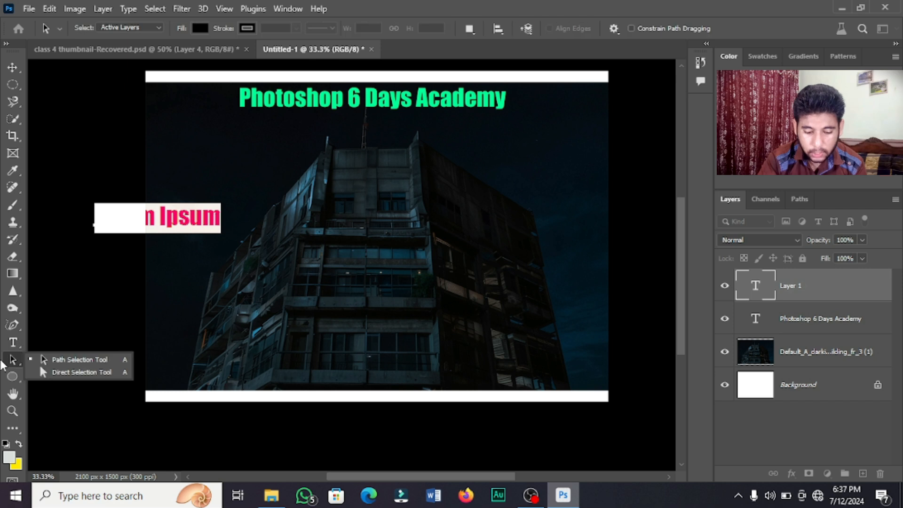
click(105, 355)
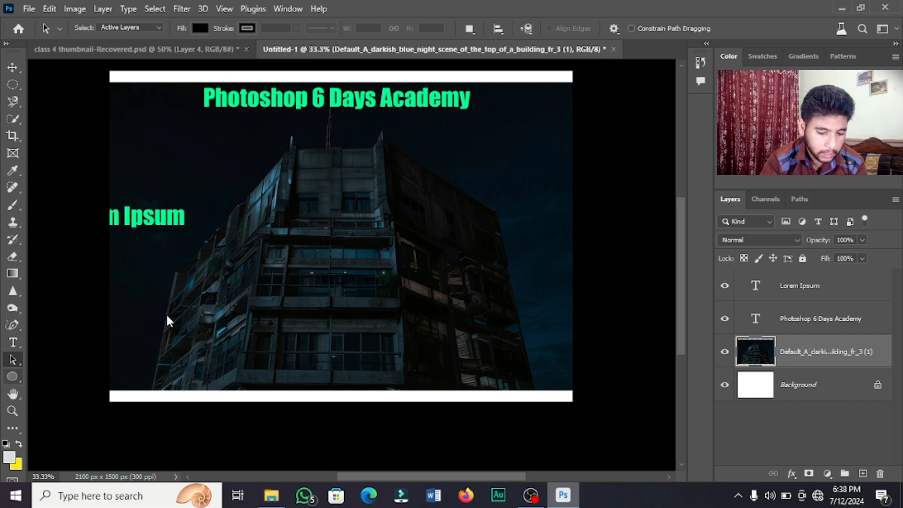
Draw a wide 1041 × 411 px rectangle panel over the building centre.
click(13, 376)
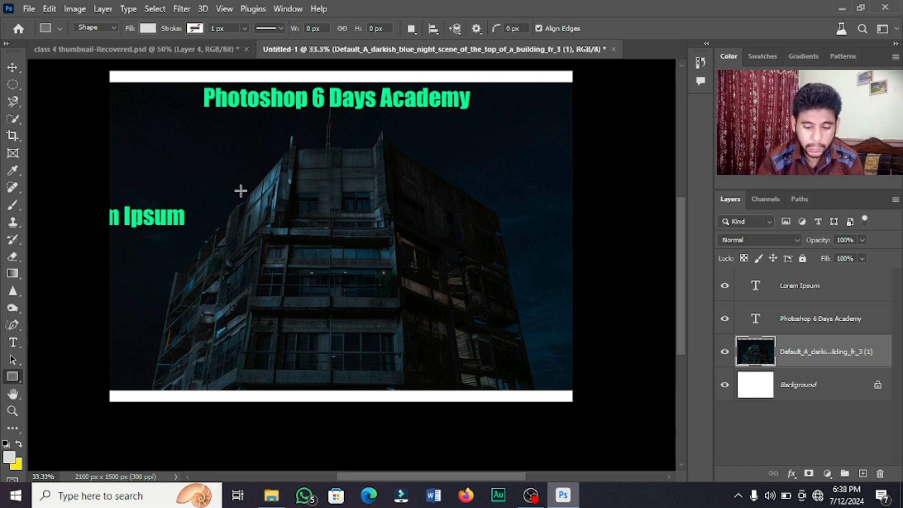
drag(254, 169, 484, 258)
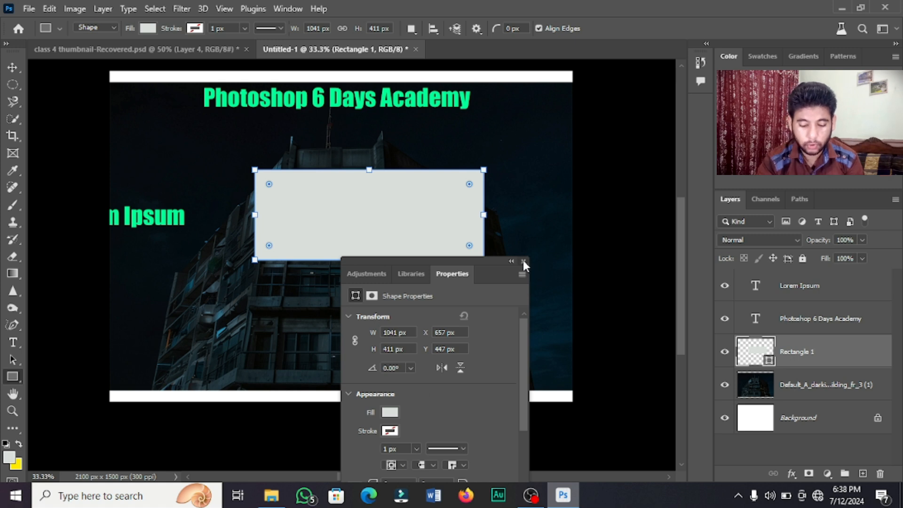
click(523, 261)
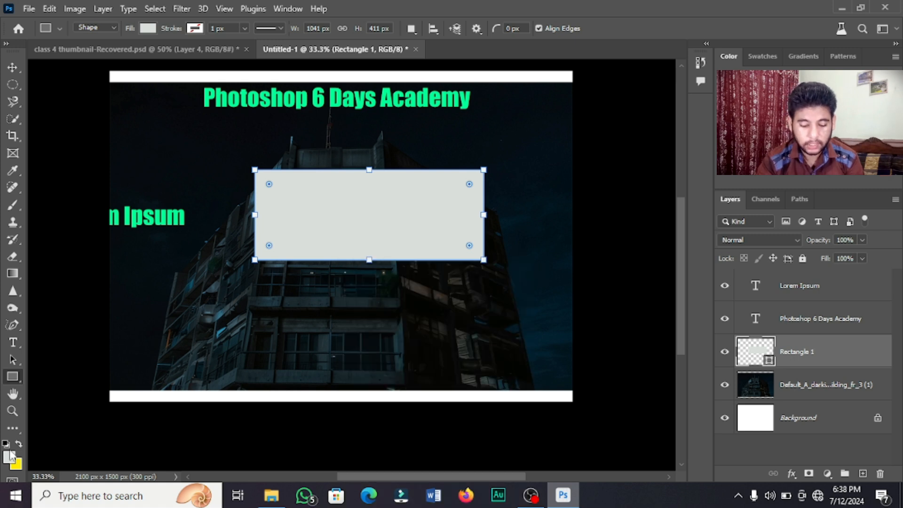
Change the rectangle's fill from grey to the recent bright green swatch.
click(155, 27)
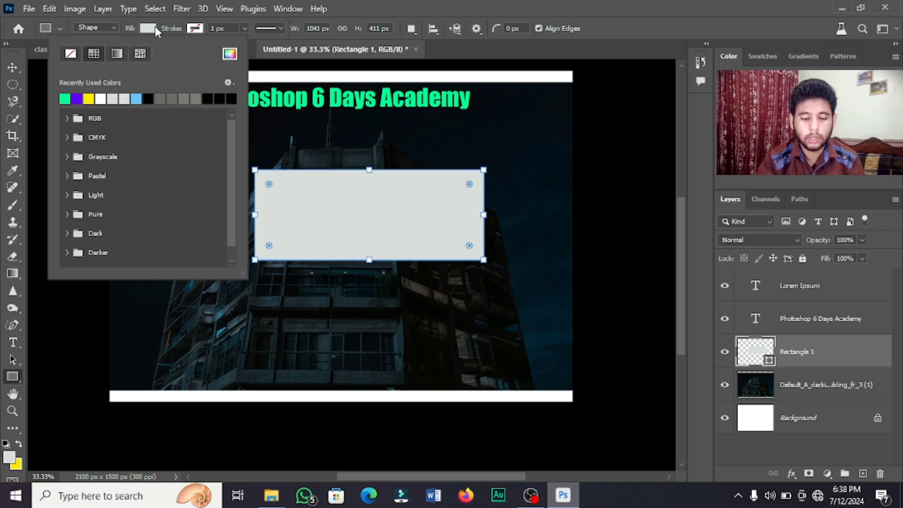
click(65, 98)
click(560, 147)
click(588, 156)
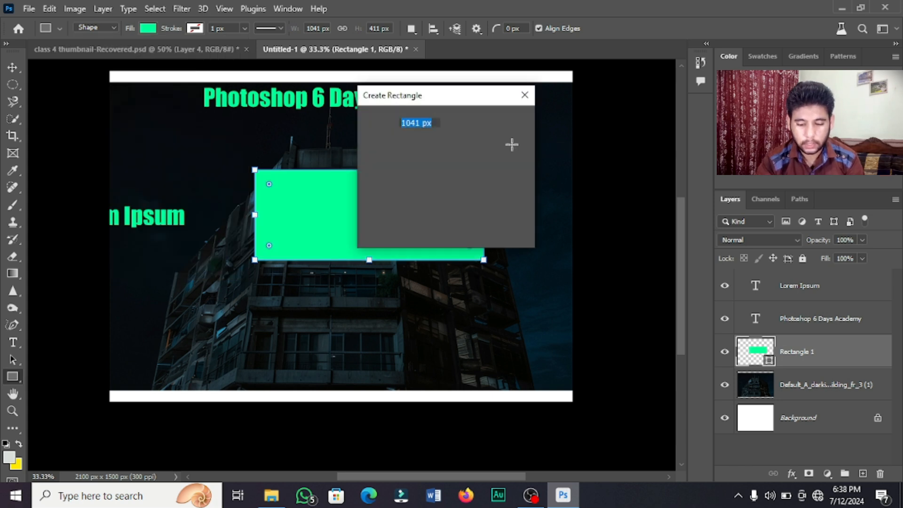
click(523, 96)
key(v)
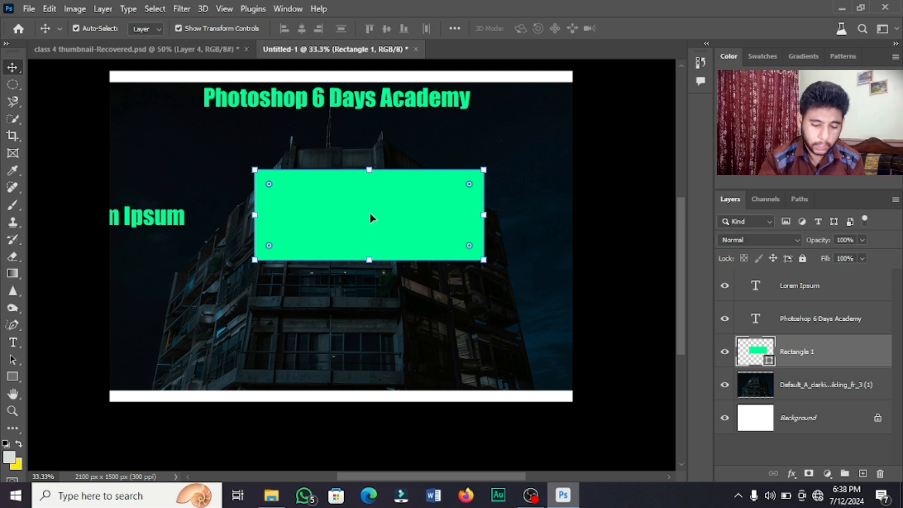
Pan the canvas view slightly down and left with the Hand tool.
right_click(15, 376)
click(66, 375)
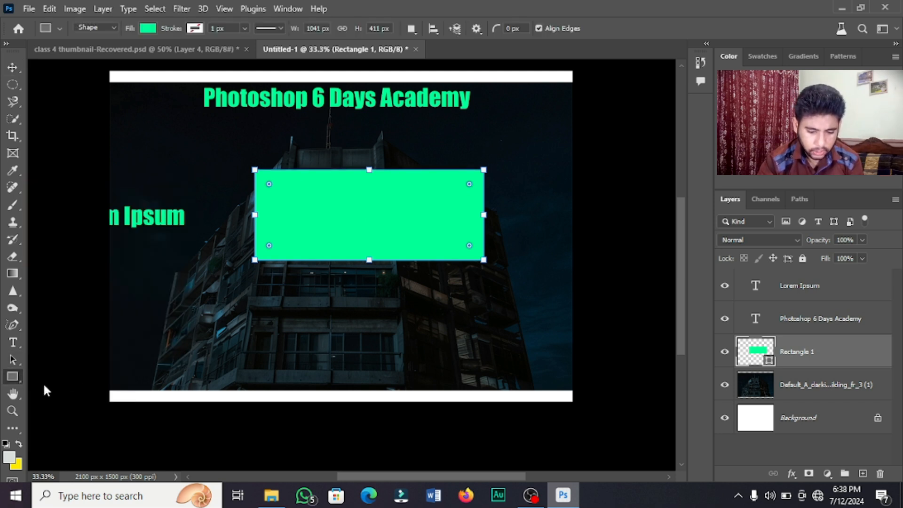
right_click(13, 376)
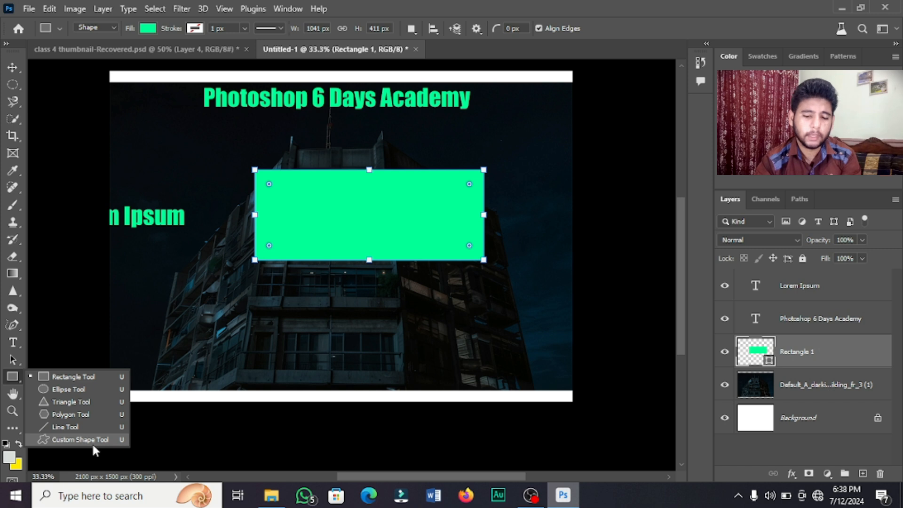
click(13, 393)
drag(323, 270, 293, 277)
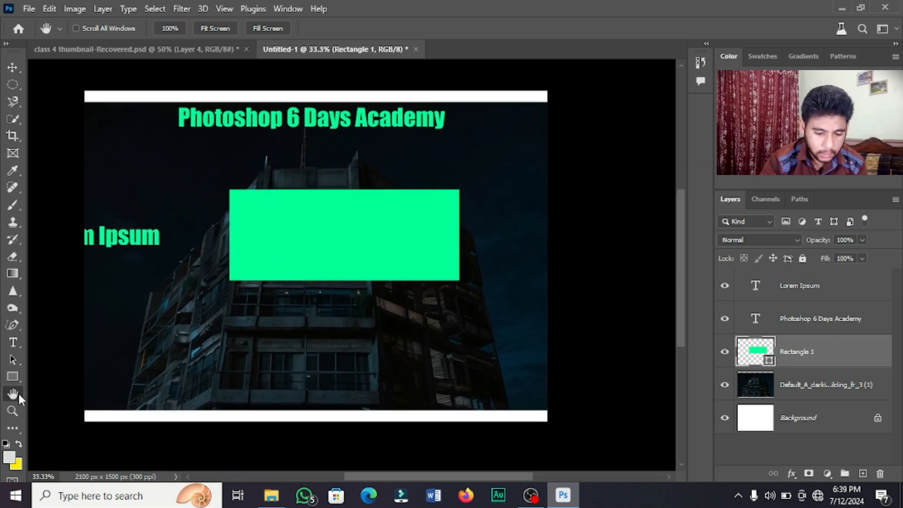
Zoom in twice on the green rectangle, then zoom back out to 50%.
click(13, 411)
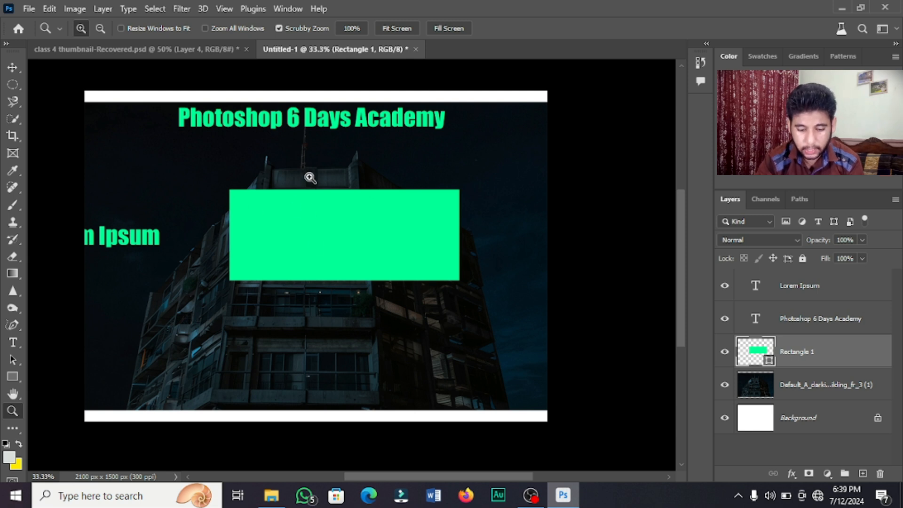
click(288, 246)
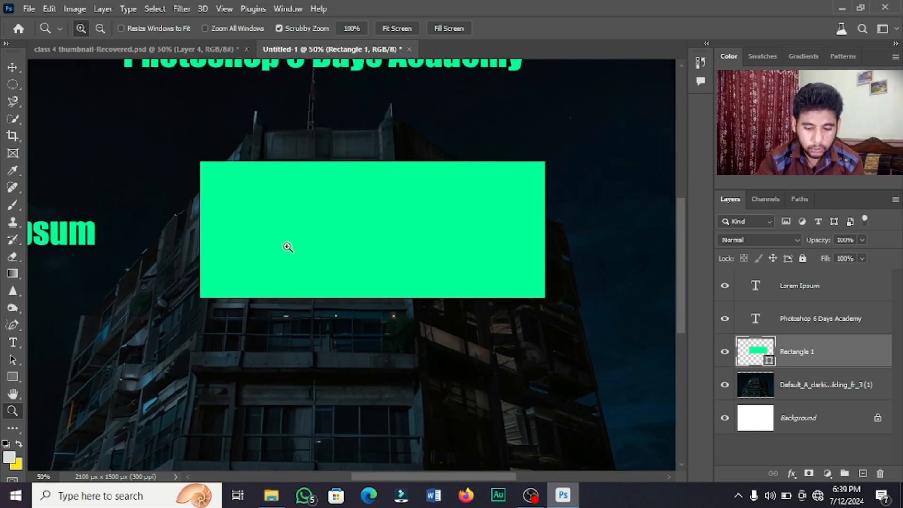
click(288, 247)
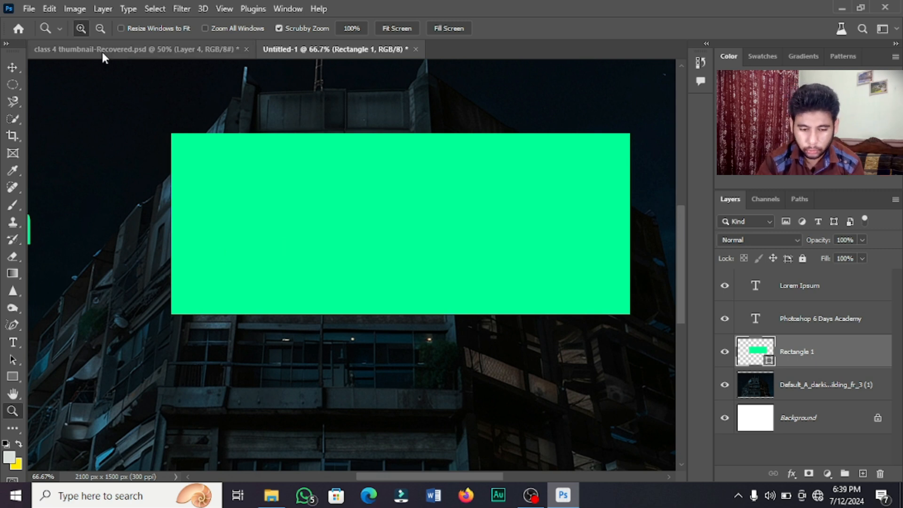
click(108, 33)
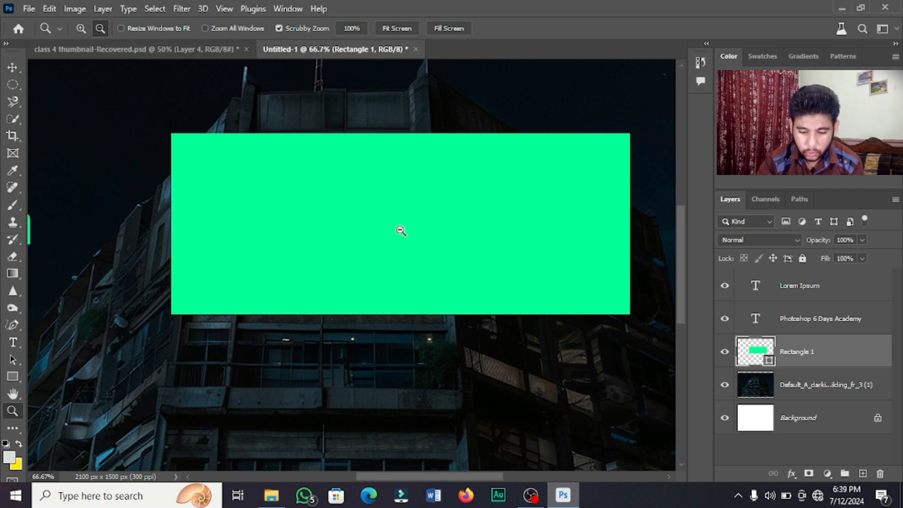
click(386, 220)
click(81, 28)
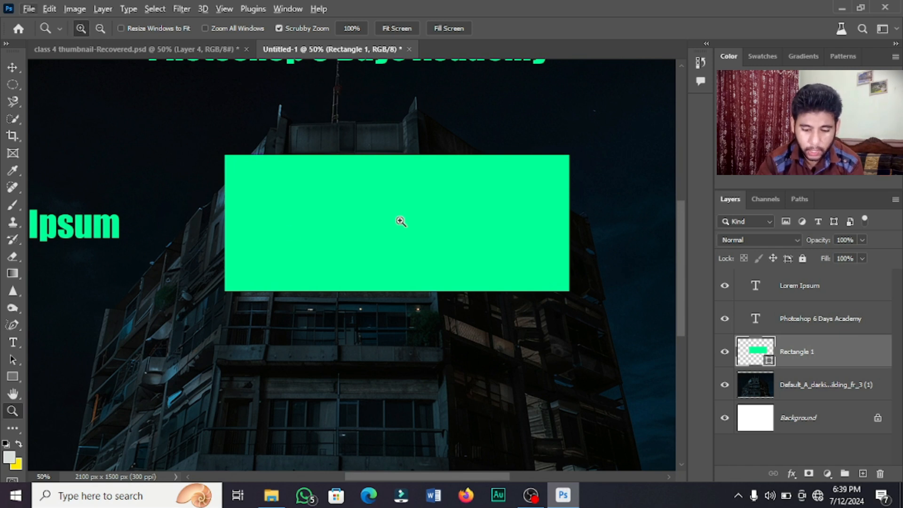
Toggle zoom in and out with Alt, comparing 33.3% and settling at 50%.
key(alt)
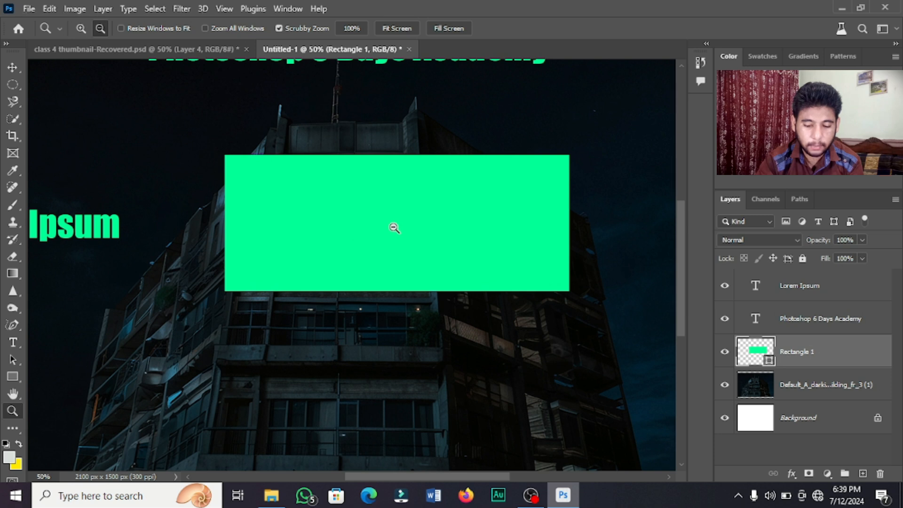
alt+click(394, 228)
alt+click(394, 228)
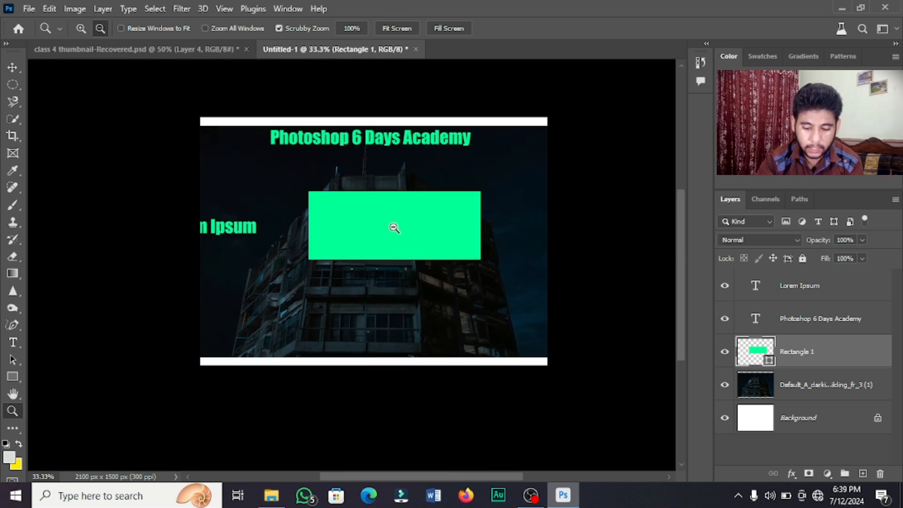
click(394, 228)
click(394, 228)
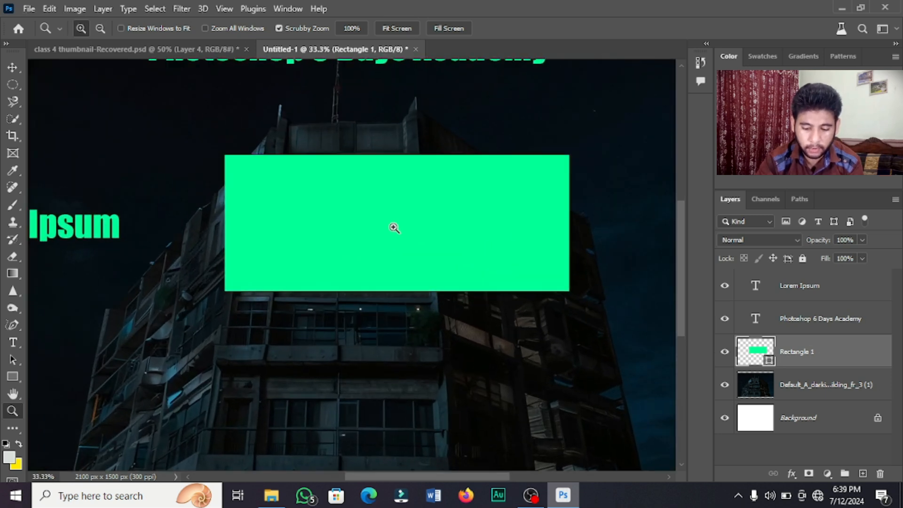
key(alt)
alt+click(394, 228)
click(394, 228)
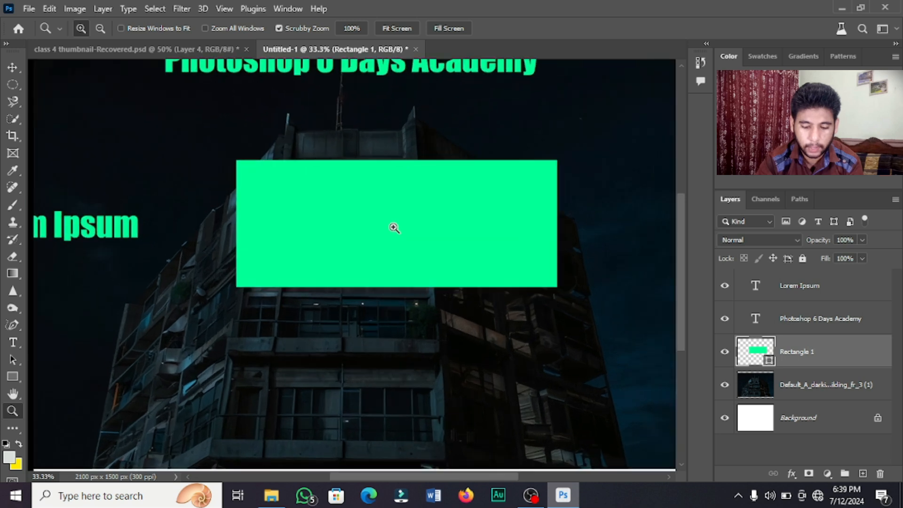
click(19, 422)
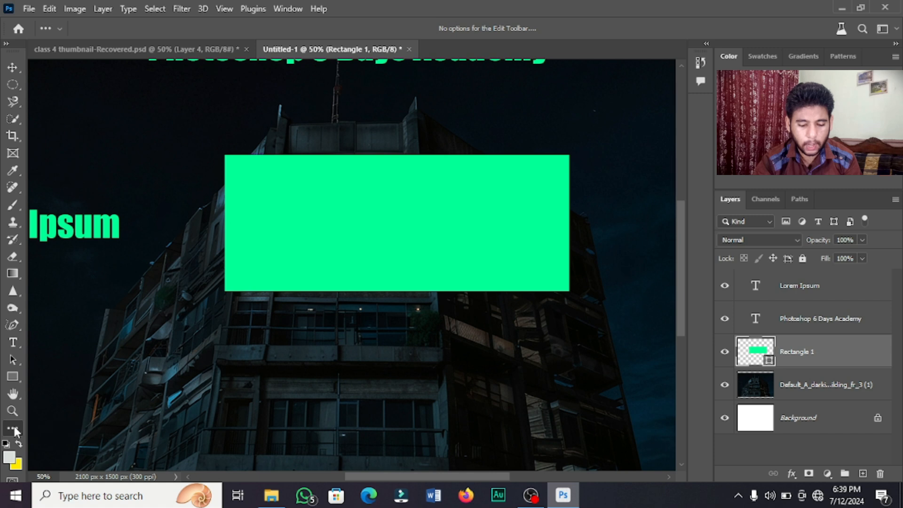
click(39, 429)
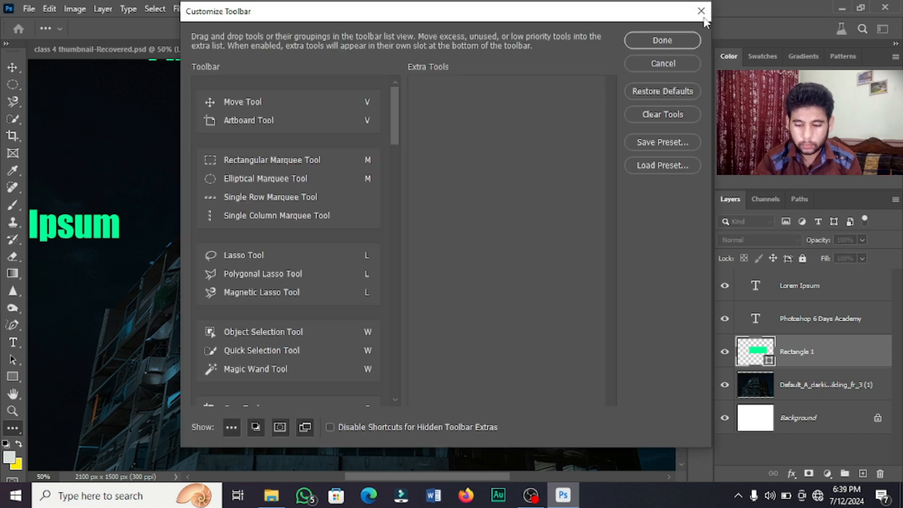
click(702, 12)
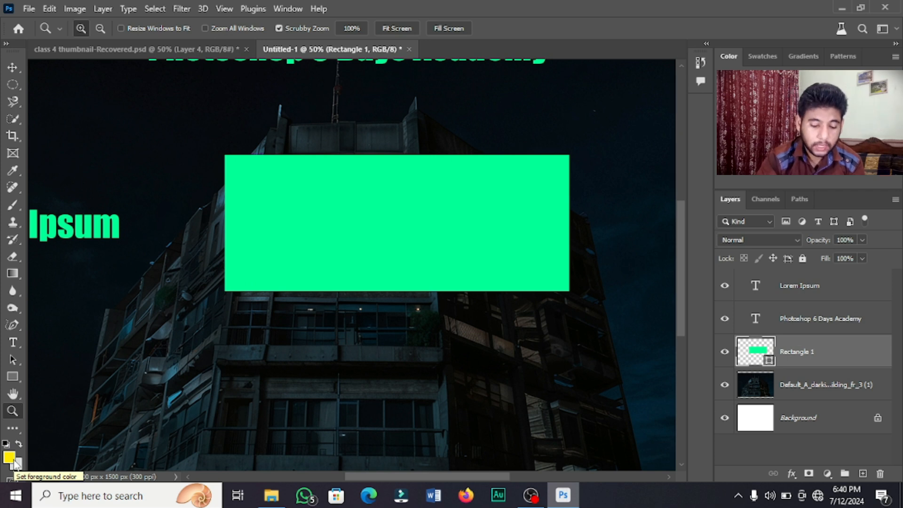
Swap foreground and background colours with X so yellow is the foreground again.
click(20, 445)
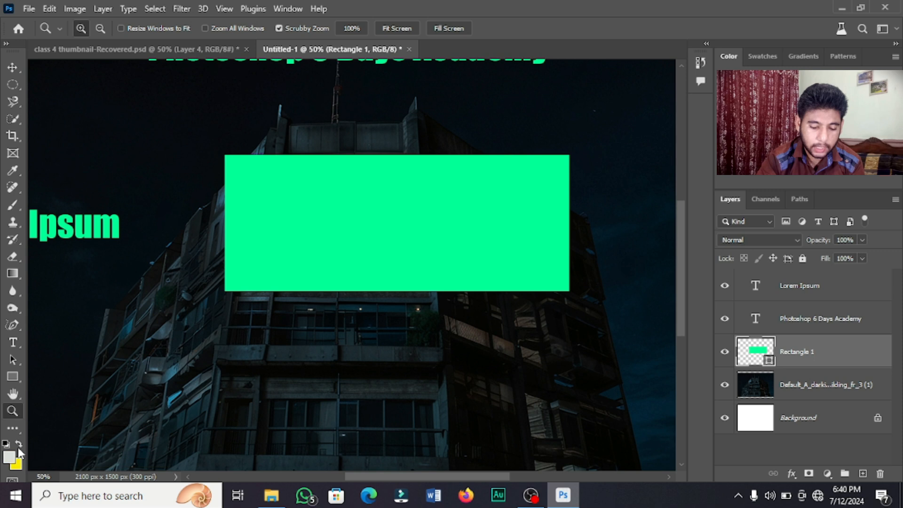
key(x)
key(x)
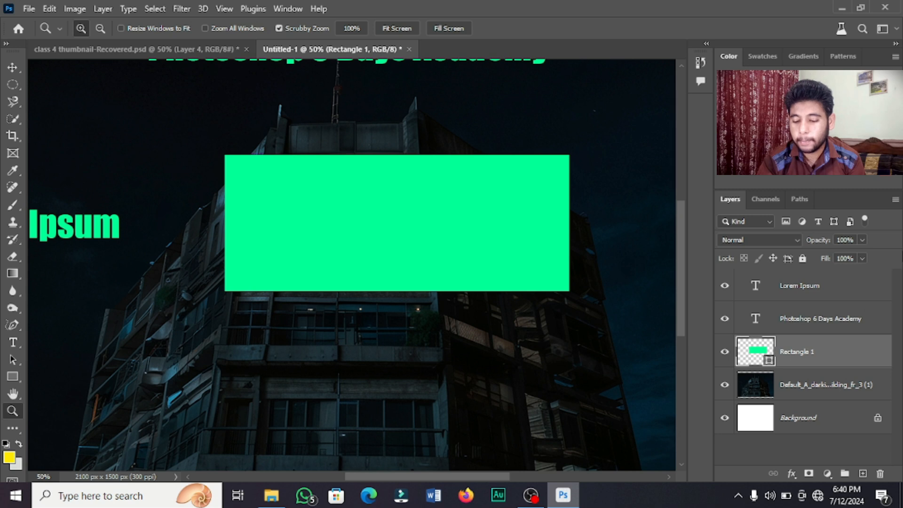
Drag the 'Photoshop 6 Days Academy' layer below the building photo, toggling the photo's visibility off and on.
click(848, 289)
drag(829, 318, 827, 415)
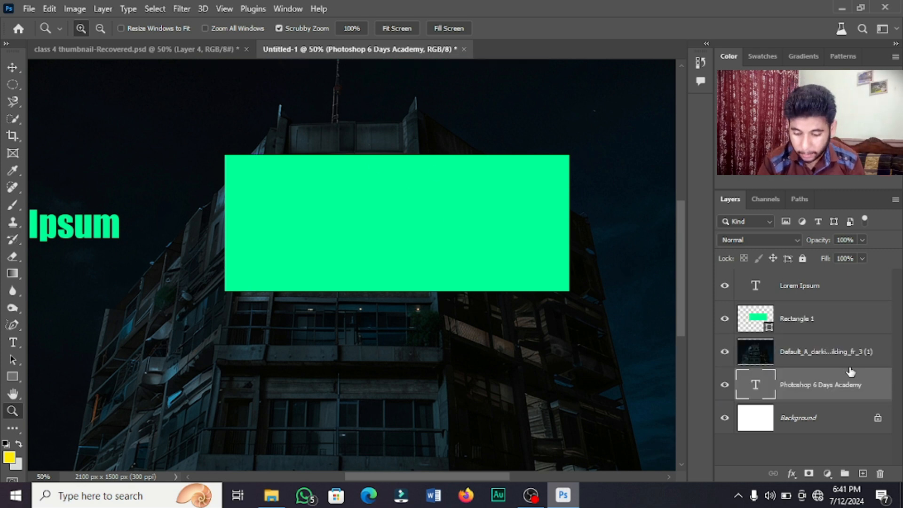
click(724, 354)
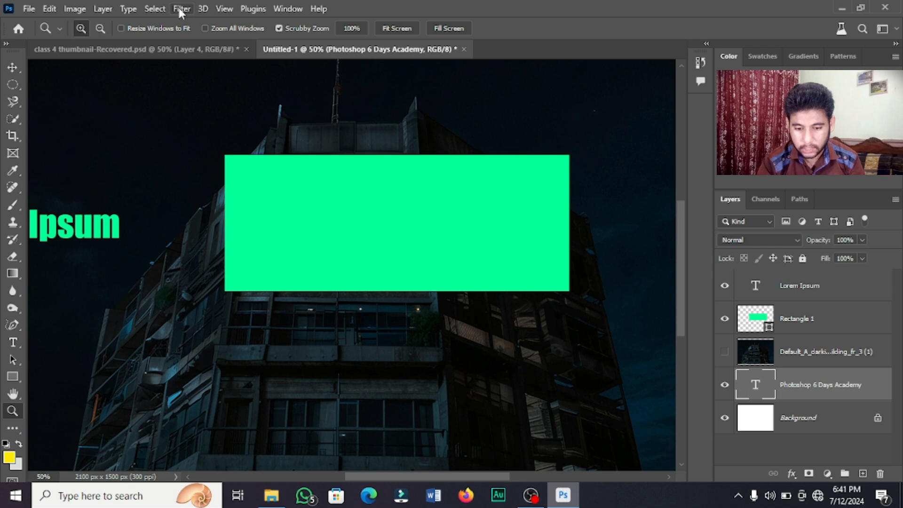
drag(678, 276, 684, 246)
click(725, 356)
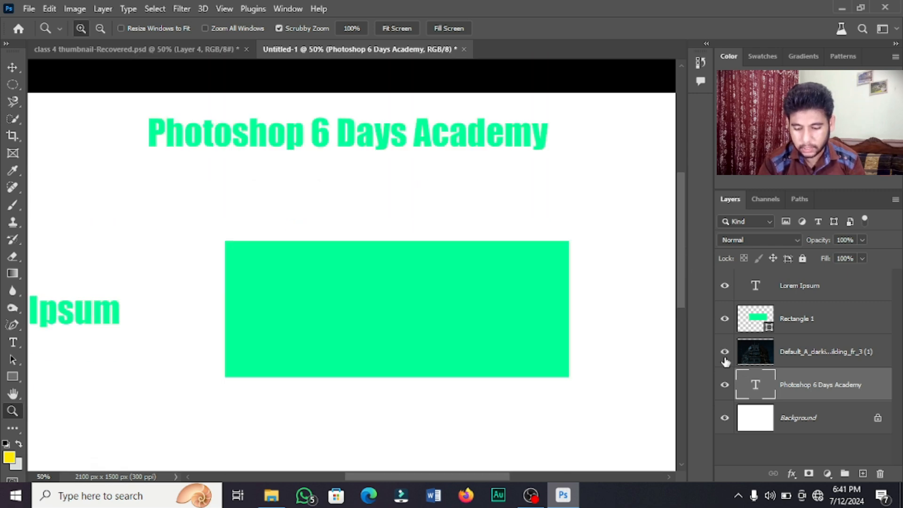